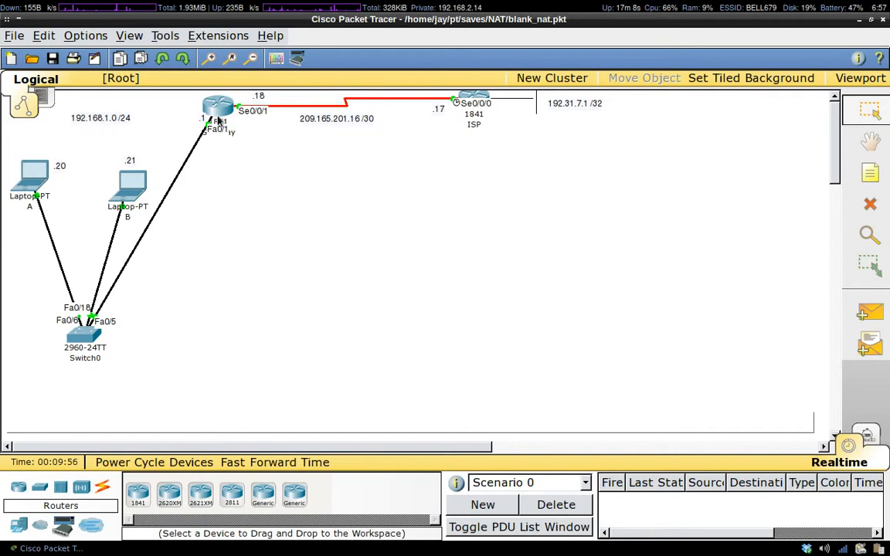
Review the interface addresses of the Gateway router in the topology.
mouse_move(219, 121)
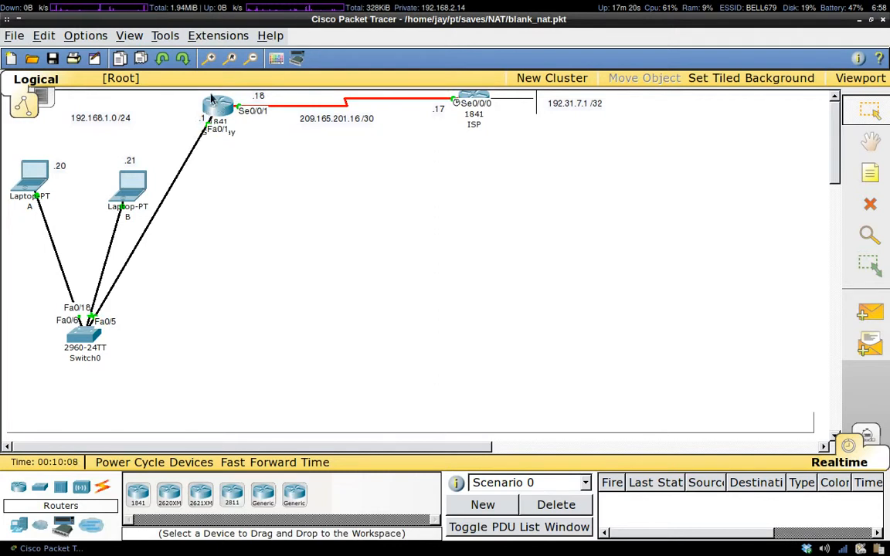
mouse_move(195, 98)
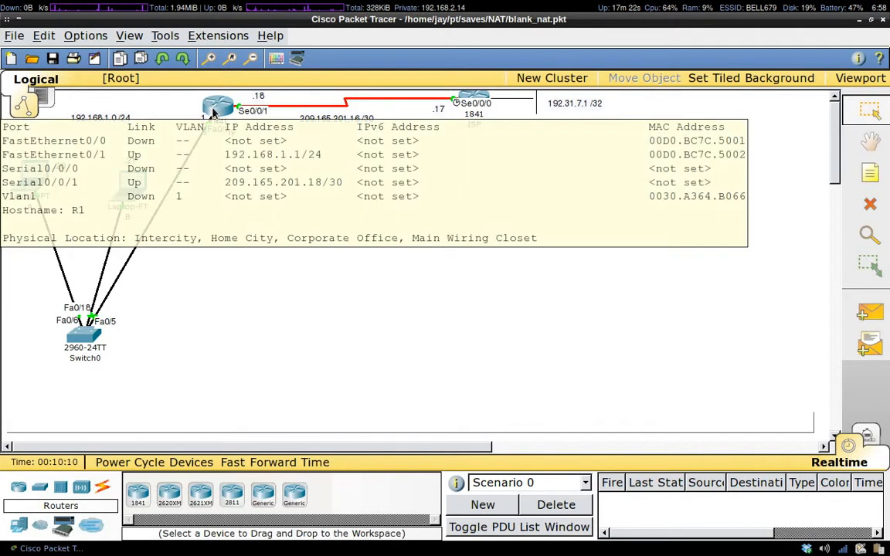
mouse_move(31, 219)
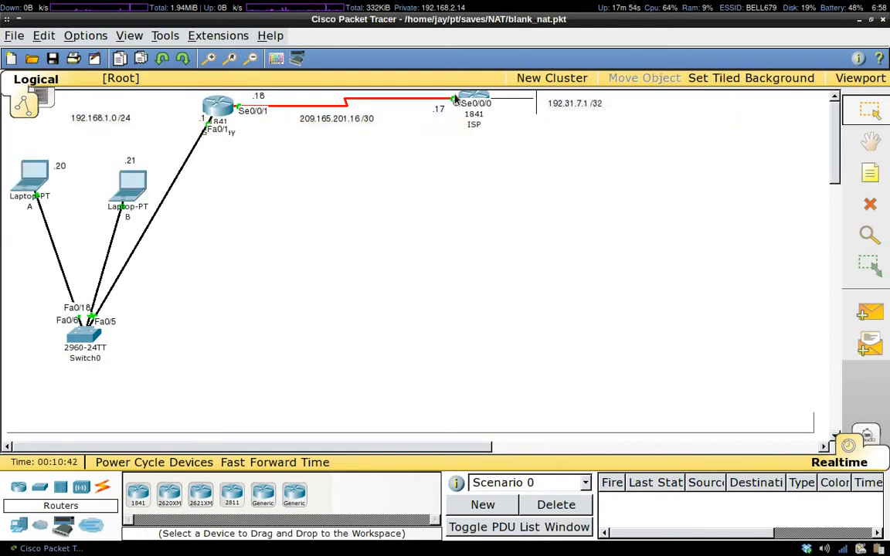
Open the ISP router's command-line interface in a maximized window and bring up its prompt.
click(473, 100)
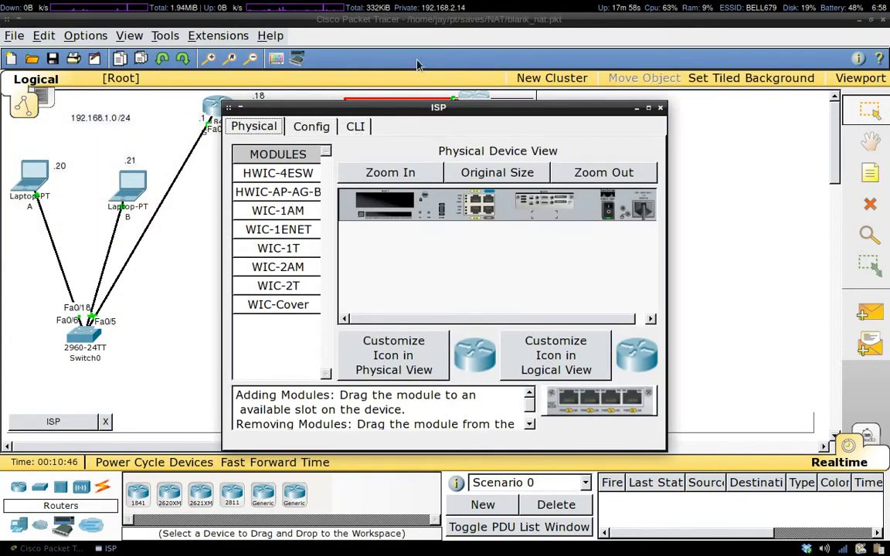
key(shift+alt+Right)
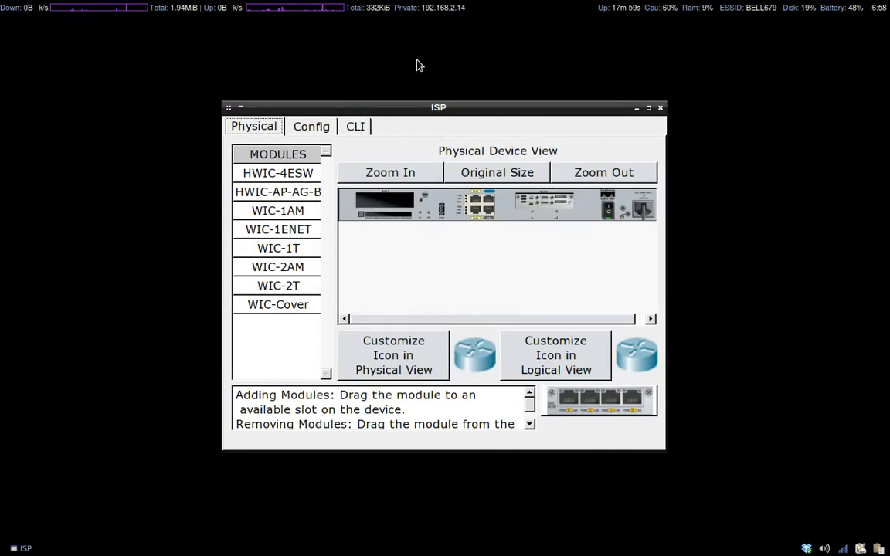
click(649, 109)
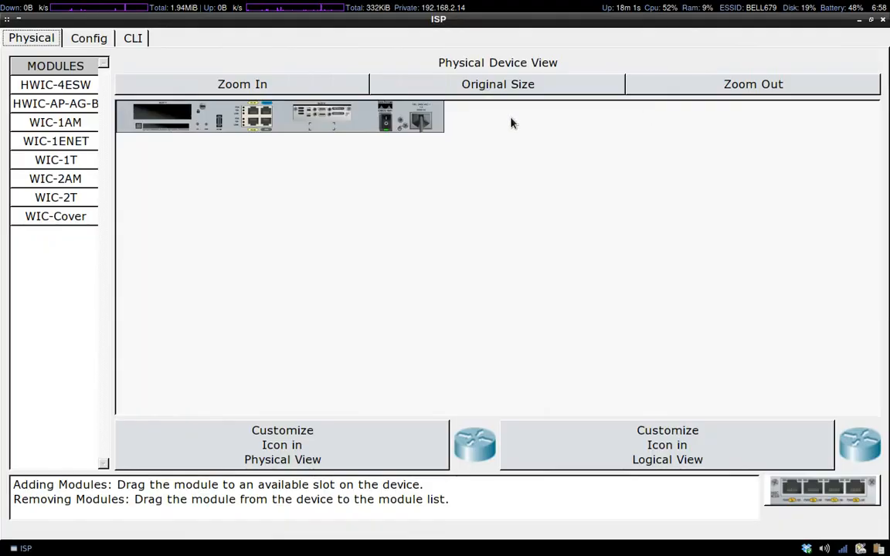
click(134, 38)
key(Return)
key(Return)
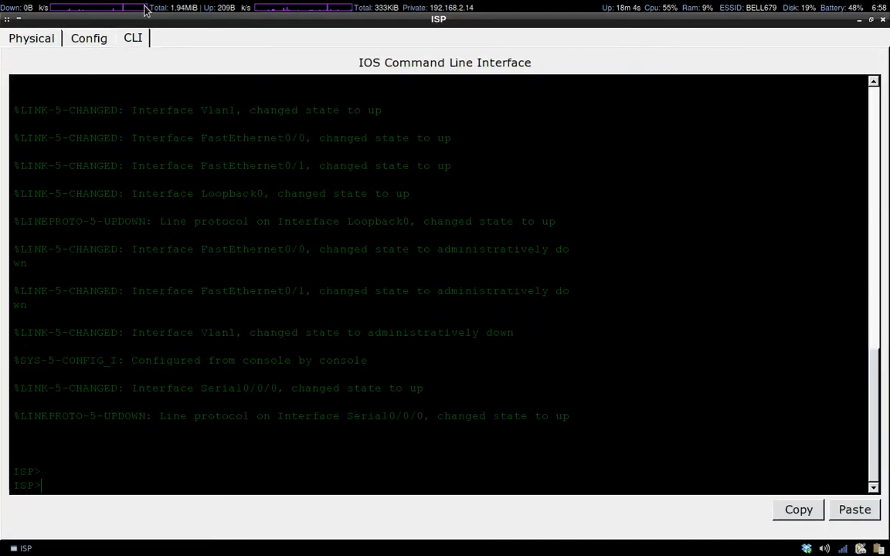
Enter privileged mode and then global configuration mode on the ISP router.
text(en)
key(Return)
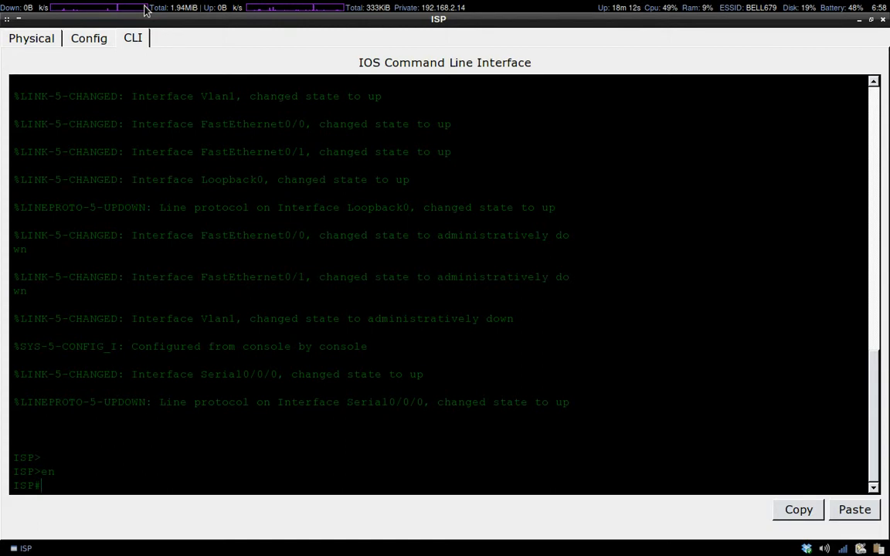
text(onf t)
key(Return)
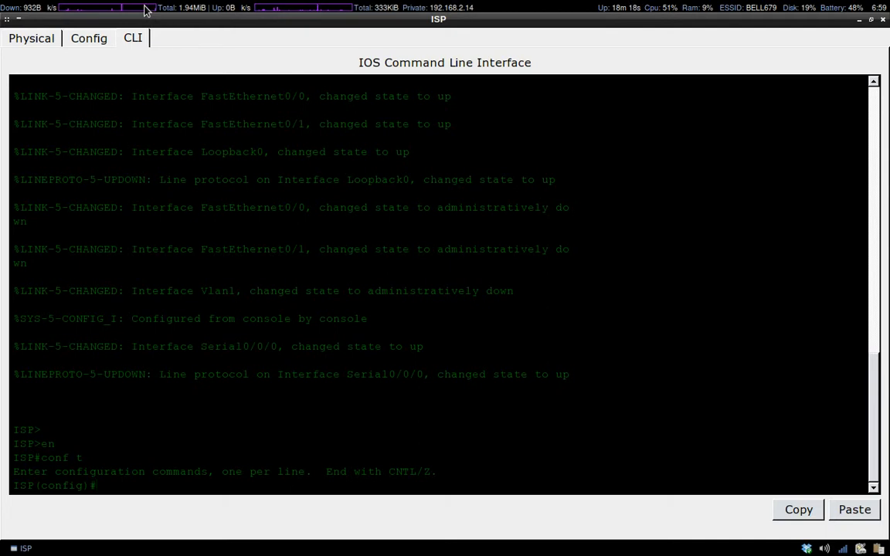
Begin a static route on the ISP router for network 209.165.20.224 with mask 255.255.255.224.
text(p route)
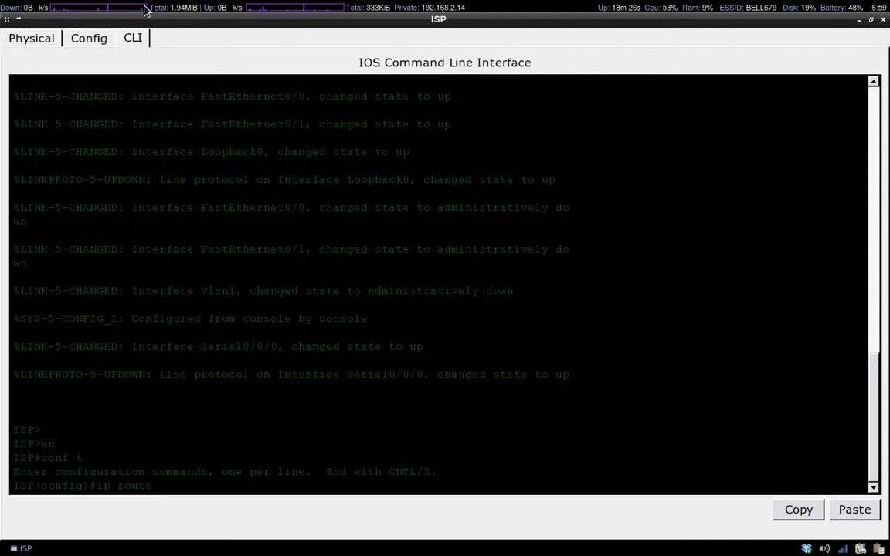
key(alt+Tab)
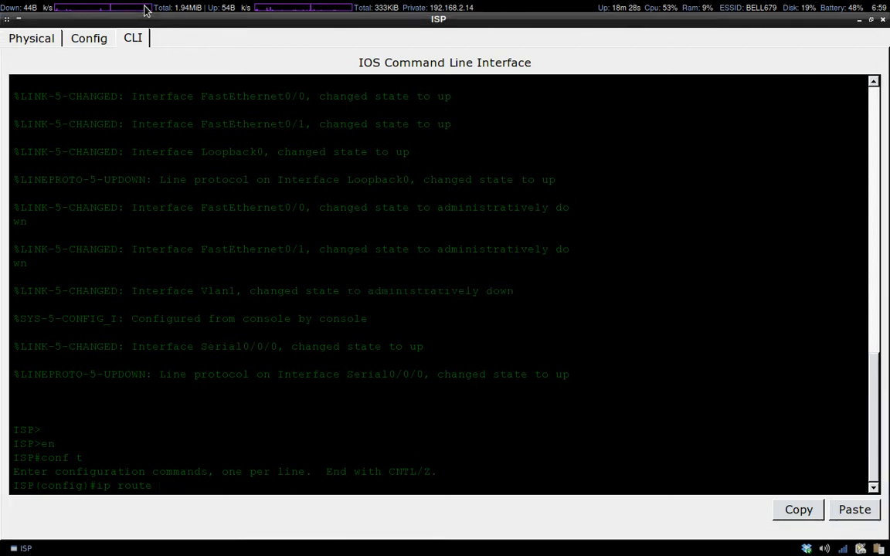
key(alt+Tab)
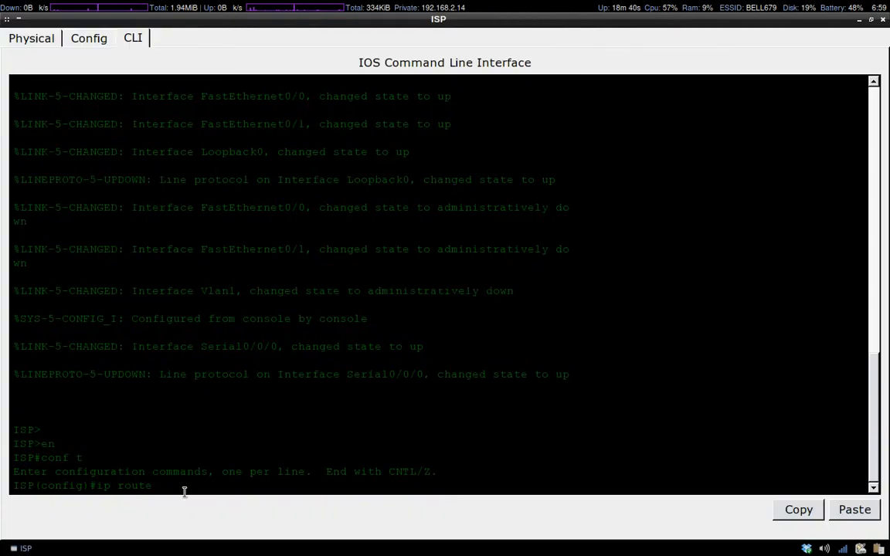
text(209.165.20.)
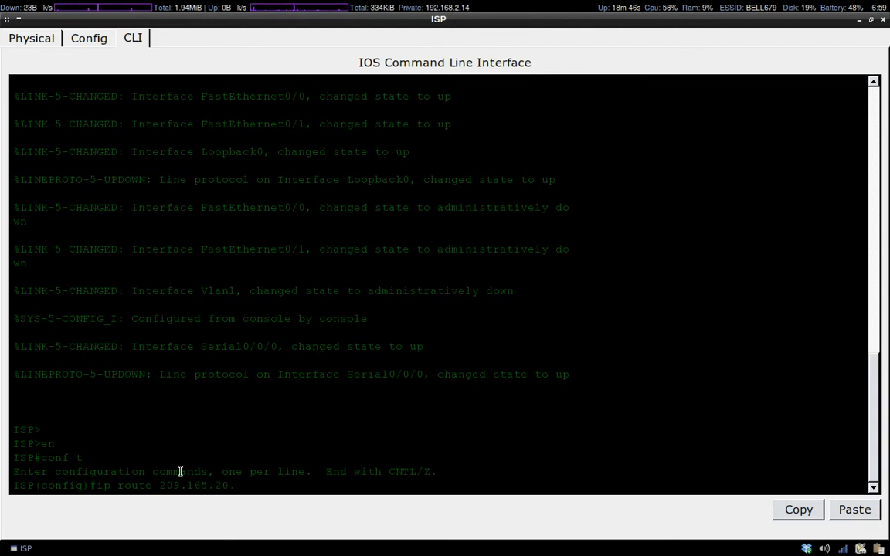
text(224 )
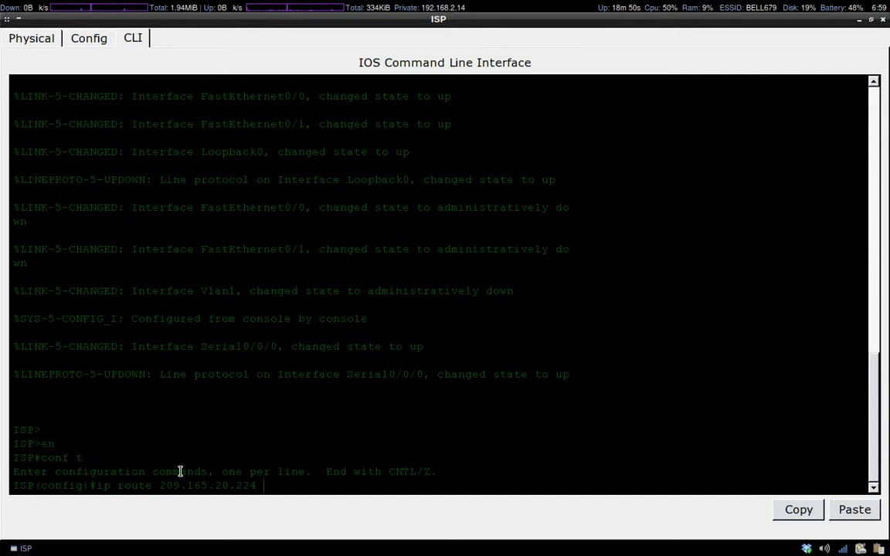
text(255.255.)
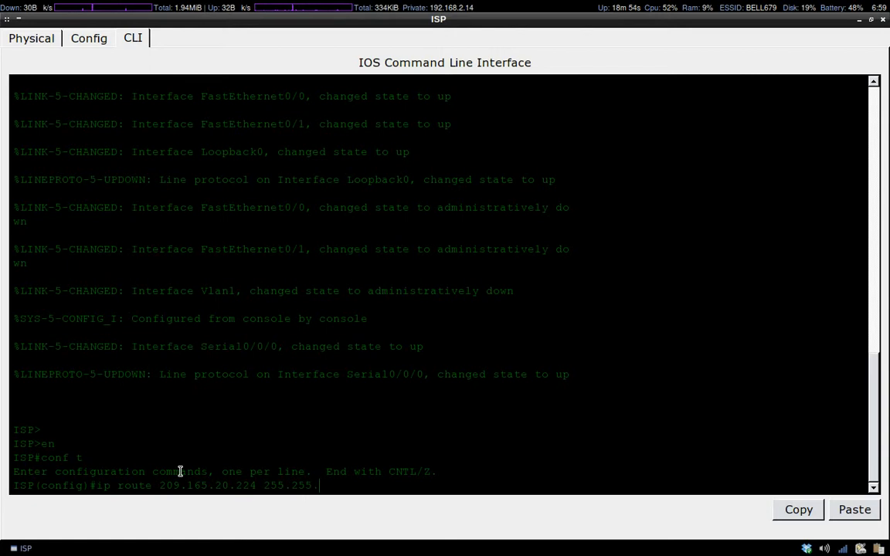
text(255.224)
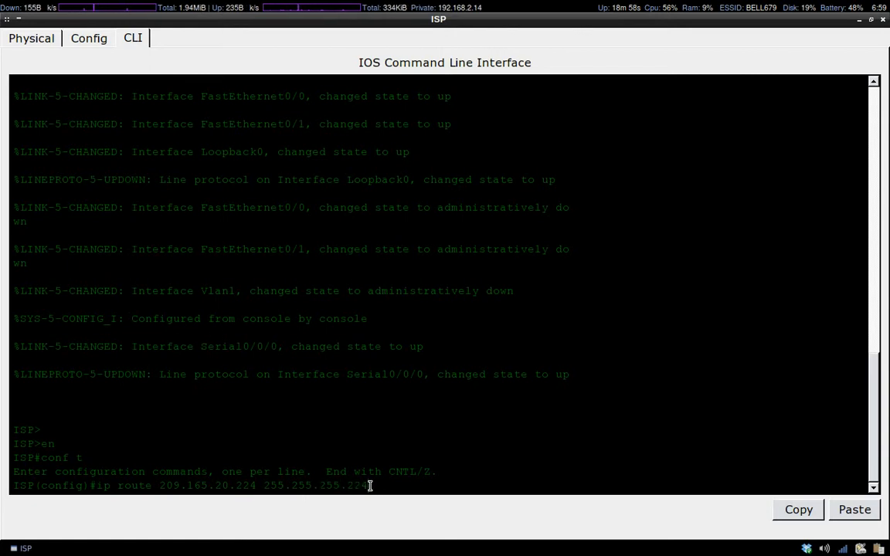
Highlight the subnet mask and the destination network in the unfinished route command for review.
drag(370, 487, 266, 486)
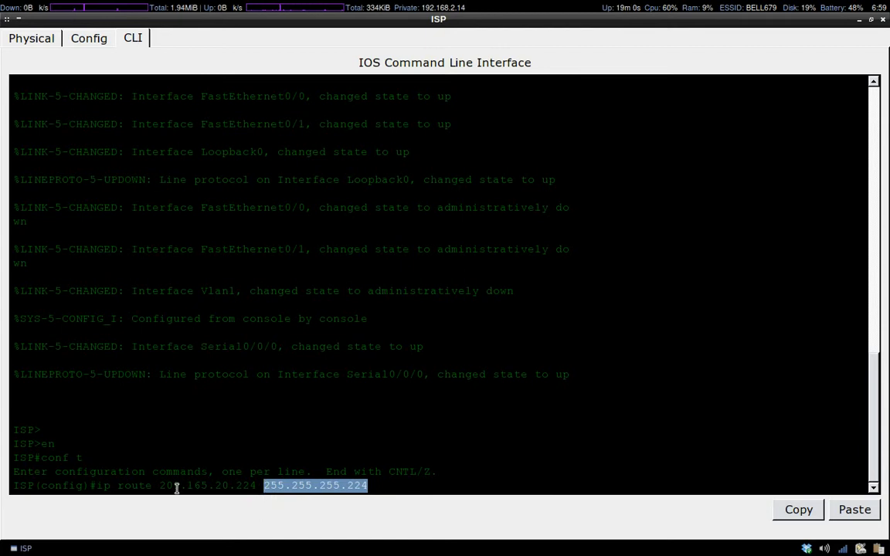
drag(161, 485, 257, 487)
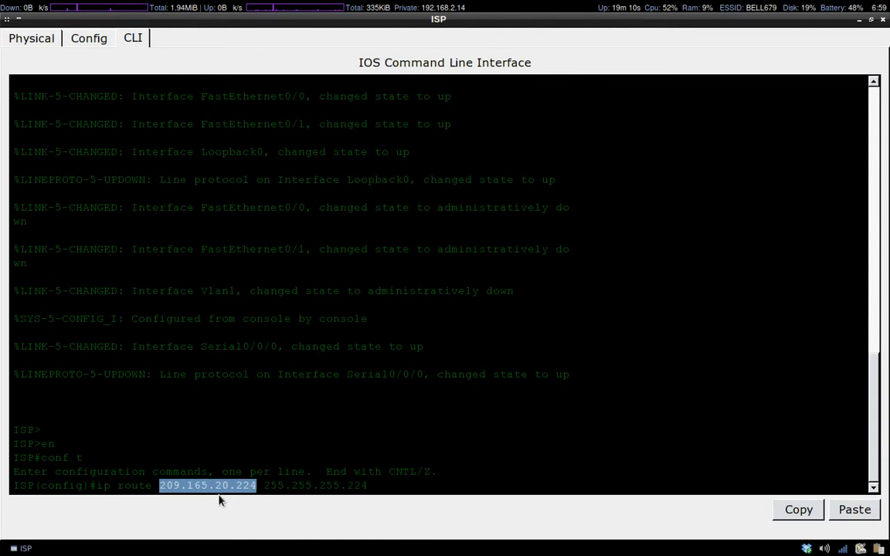
drag(245, 492, 156, 485)
click(199, 494)
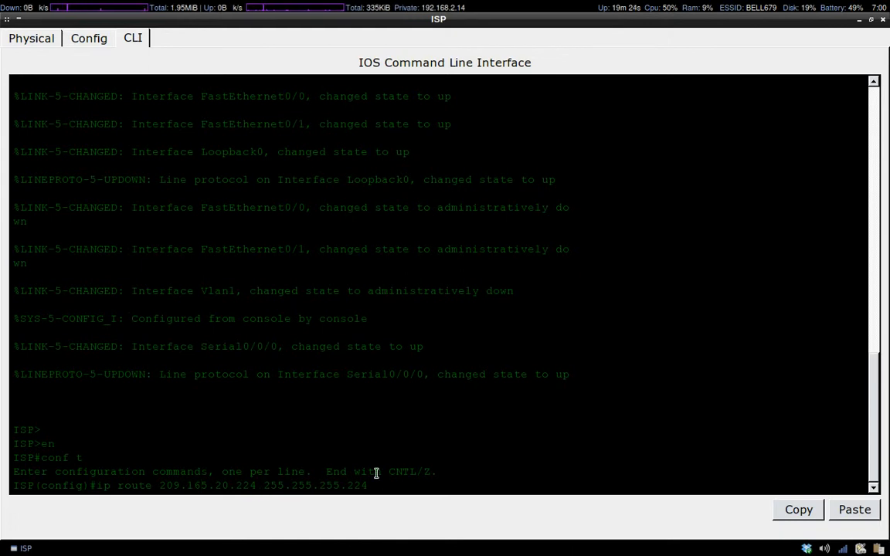
Complete the ISP router's static route with next hop 209.165.201.18, using the topology as reference, and submit it.
click(396, 491)
key(alt+Tab)
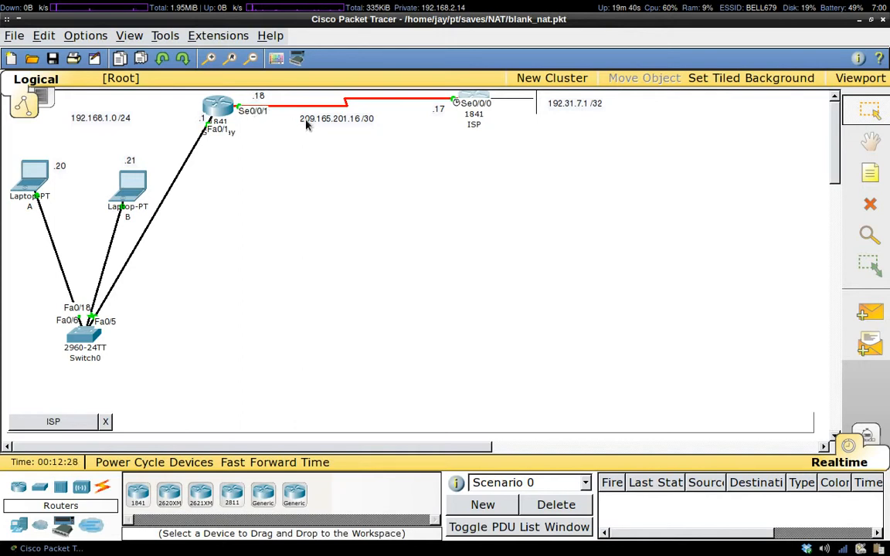
key(alt+Tab)
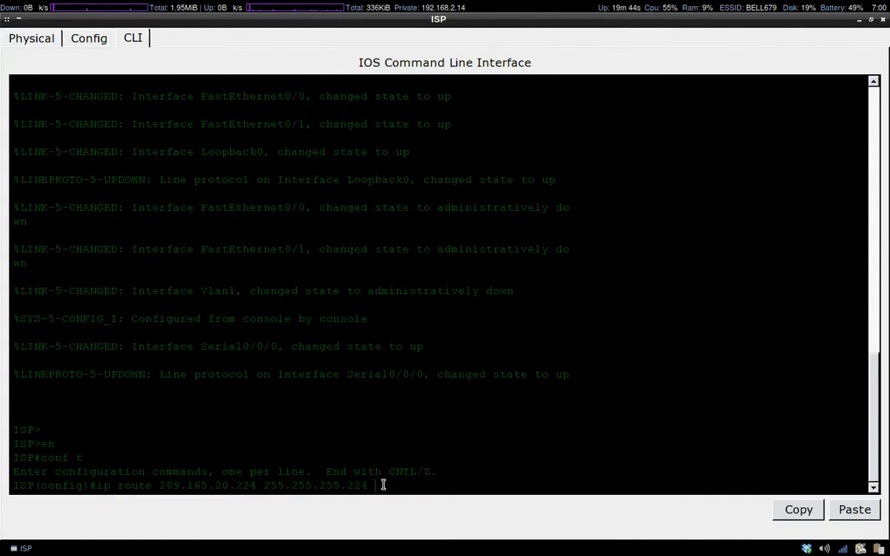
text(20)
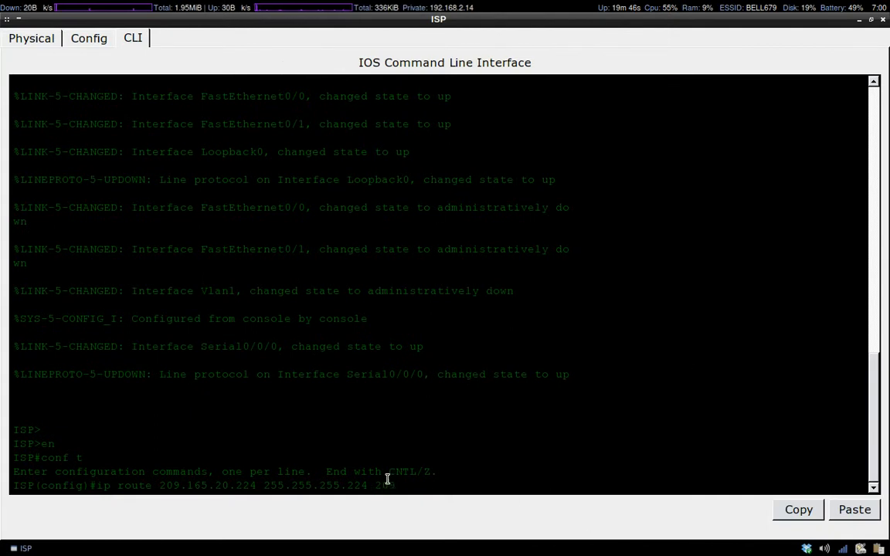
text(9.165.201.)
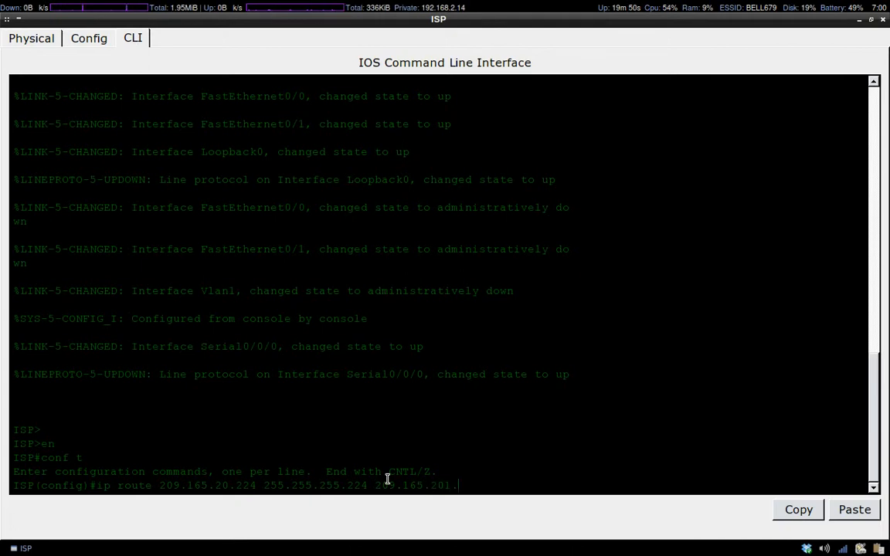
key(alt+Tab)
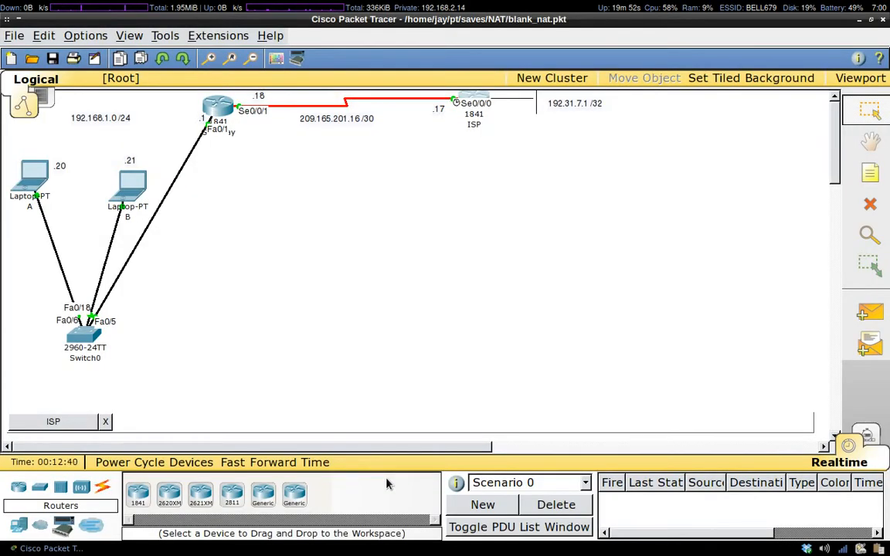
key(alt+Tab)
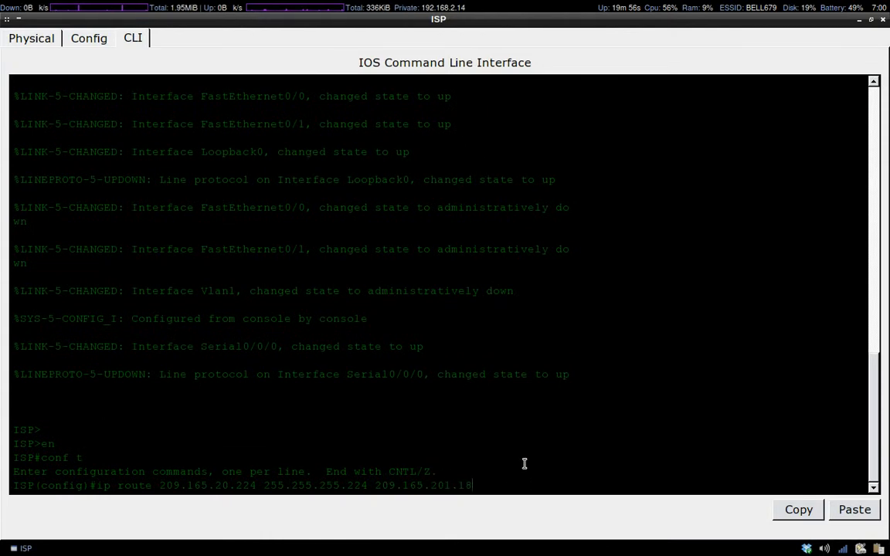
key(Return)
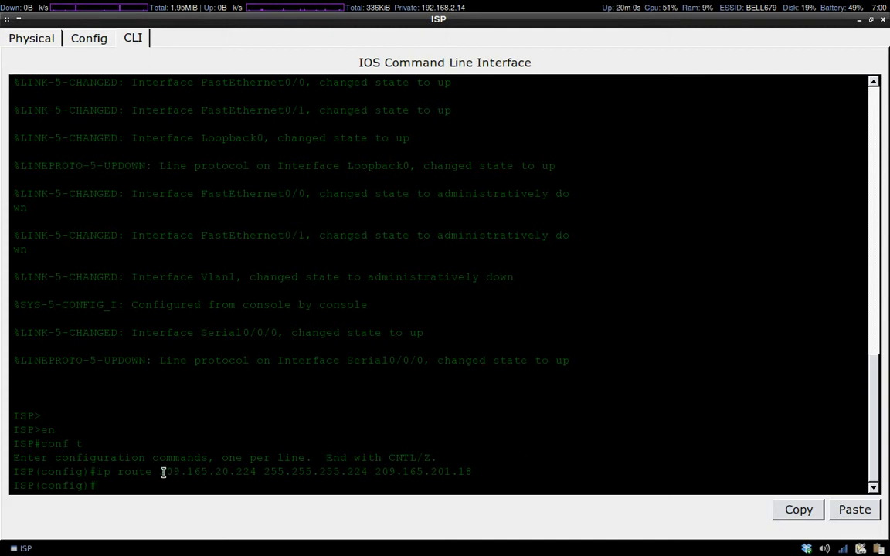
Review the destination network, subnet mask and next-hop address in the submitted static route.
drag(158, 473, 258, 472)
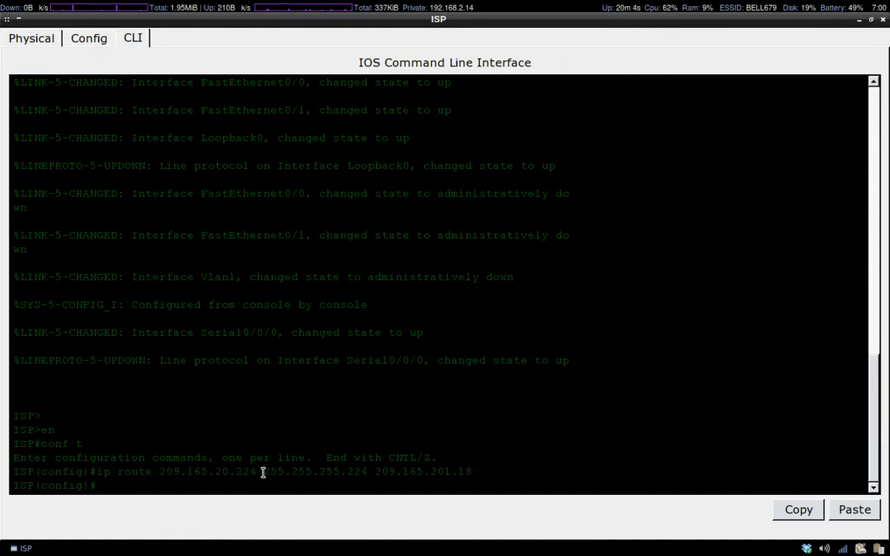
double_click(266, 472)
click(318, 475)
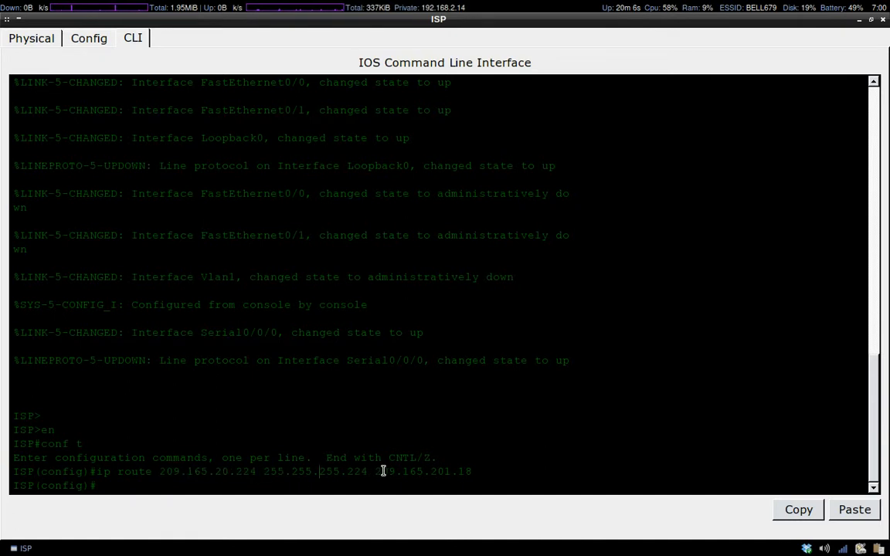
drag(380, 471, 475, 469)
click(472, 469)
Open the Gateway router's command-line interface in a maximized window and bring up its prompt.
key(alt+Tab)
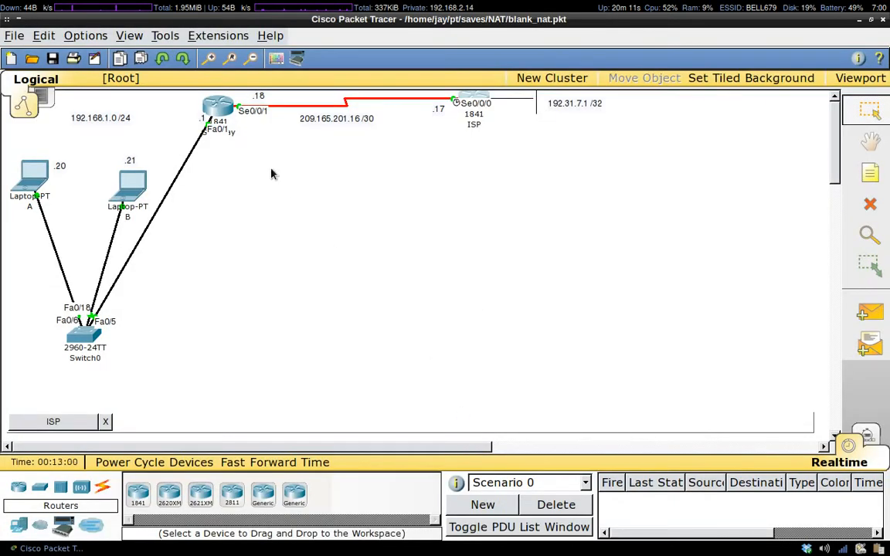
double_click(214, 106)
click(355, 128)
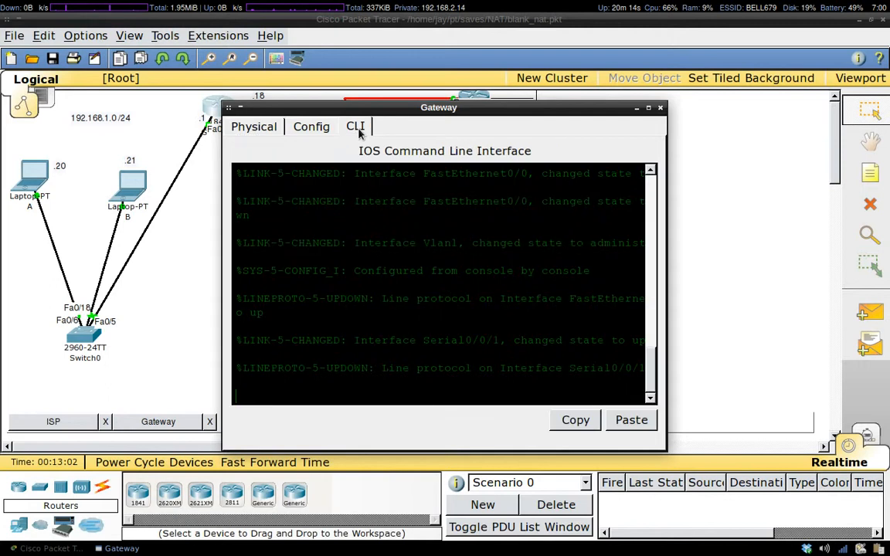
key(alt+Tab)
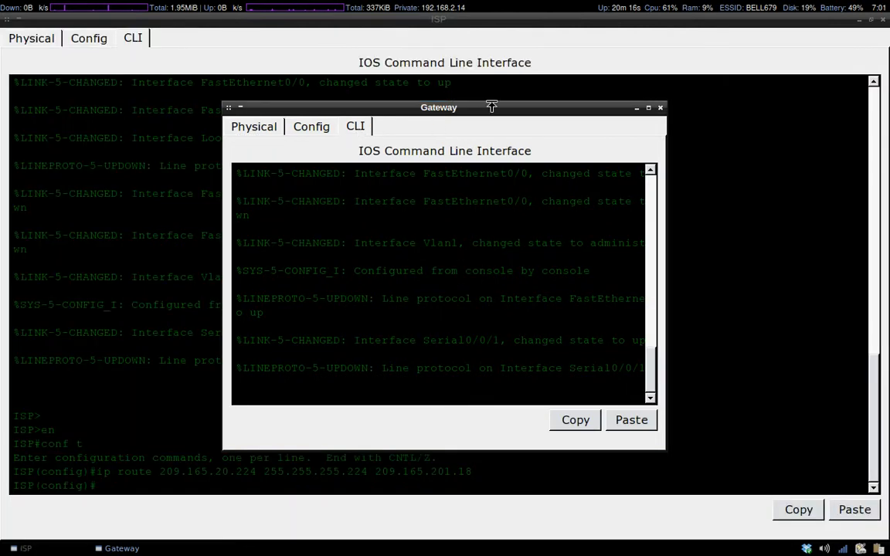
click(648, 107)
key(Return)
key(Return)
key(Return)
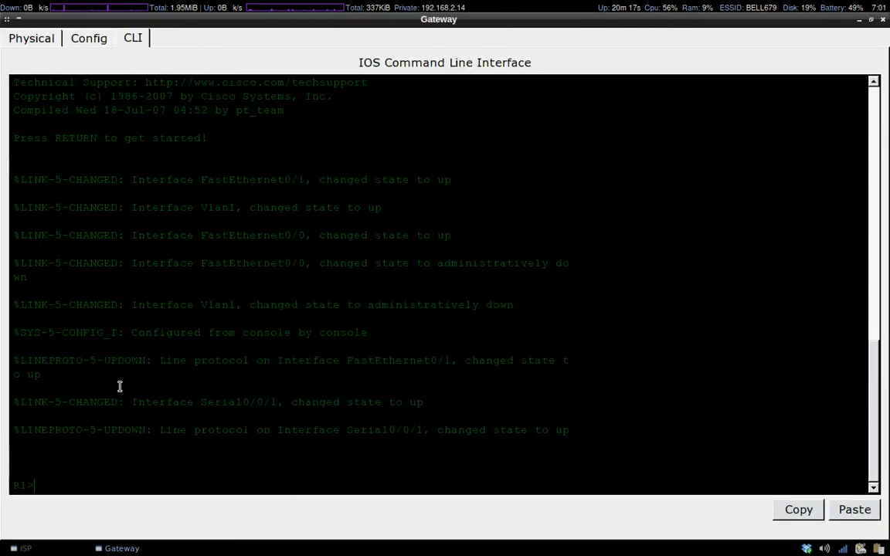
Enter privileged mode and then global configuration mode on the Gateway router.
text(en)
key(Return)
text(conf t)
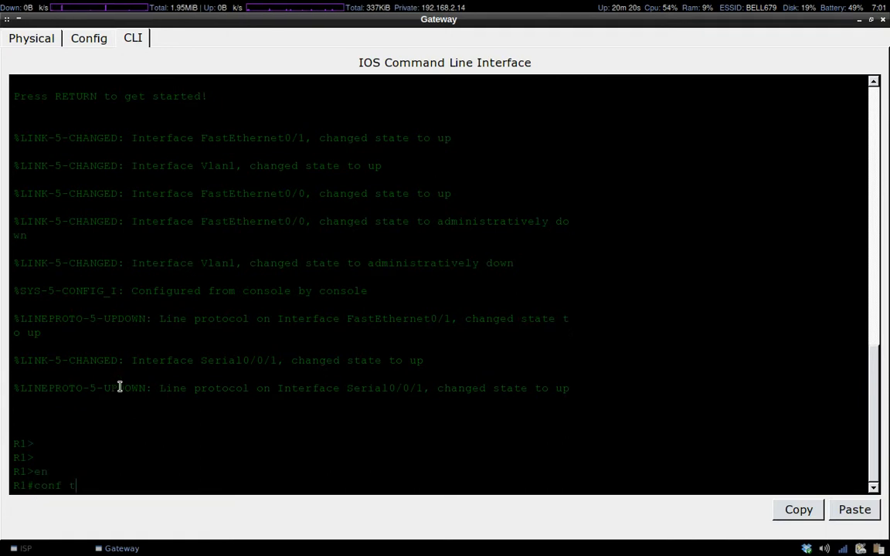
key(Return)
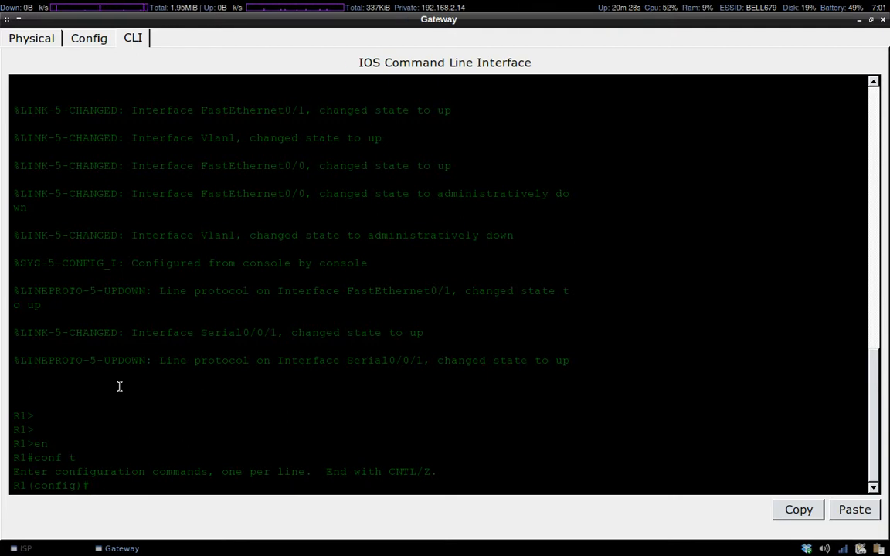
Add a default route (0.0.0.0 0.0.0.0) on the Gateway router with next hop 209.165.201.17, checking the address against the topology.
text(ip route 0.0.0.0)
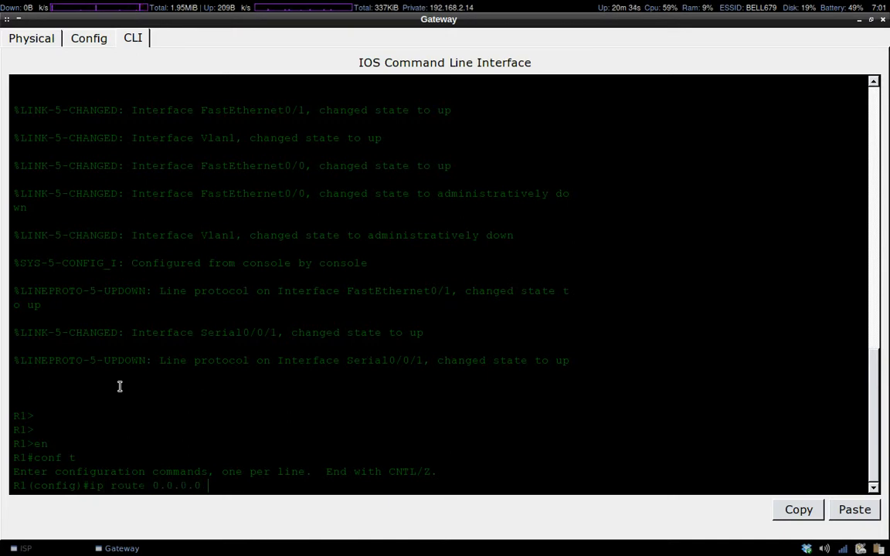
text( 0.0.0.0)
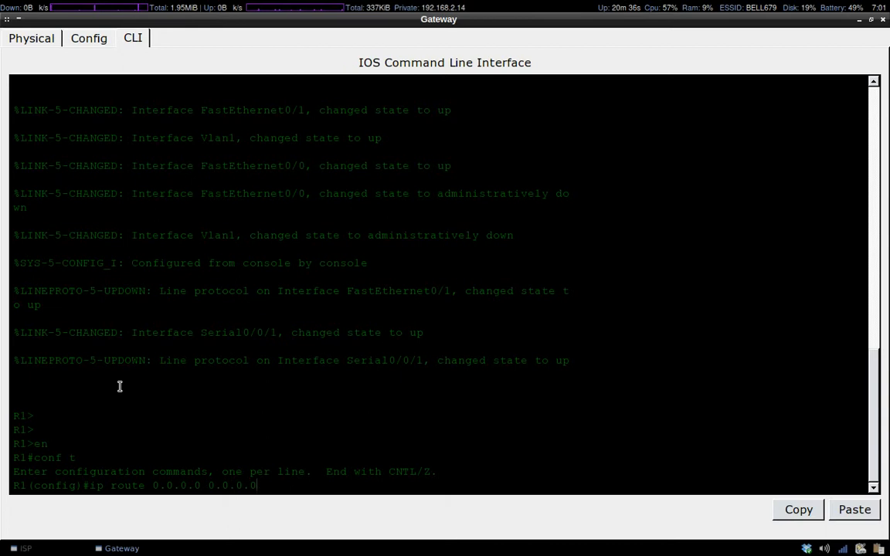
drag(153, 486, 258, 485)
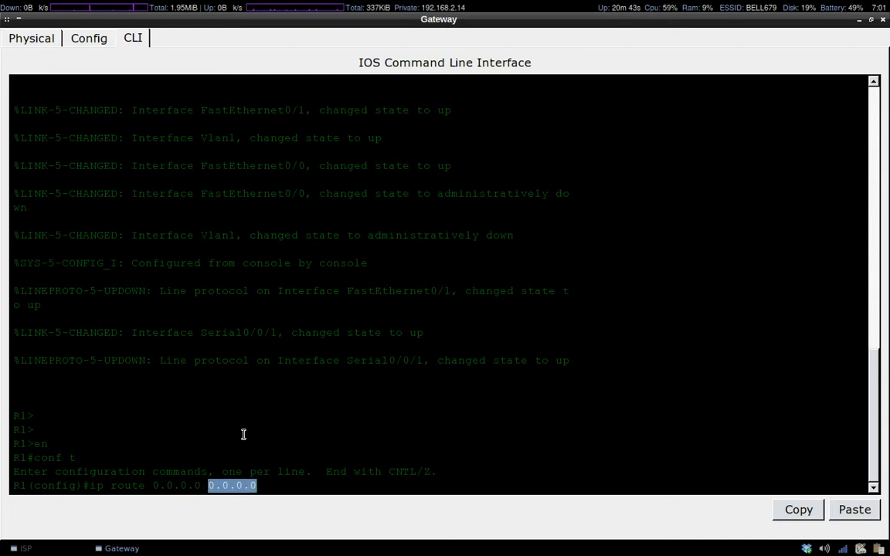
click(282, 475)
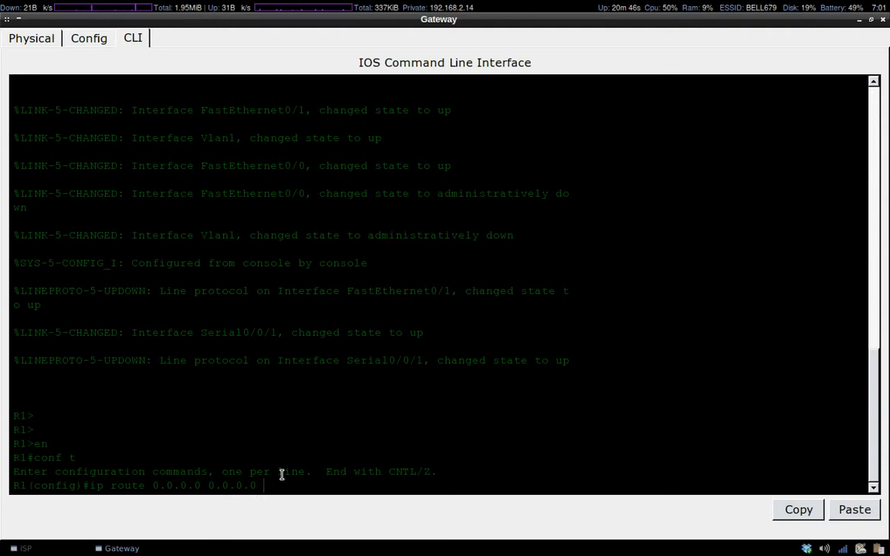
text(209.1)
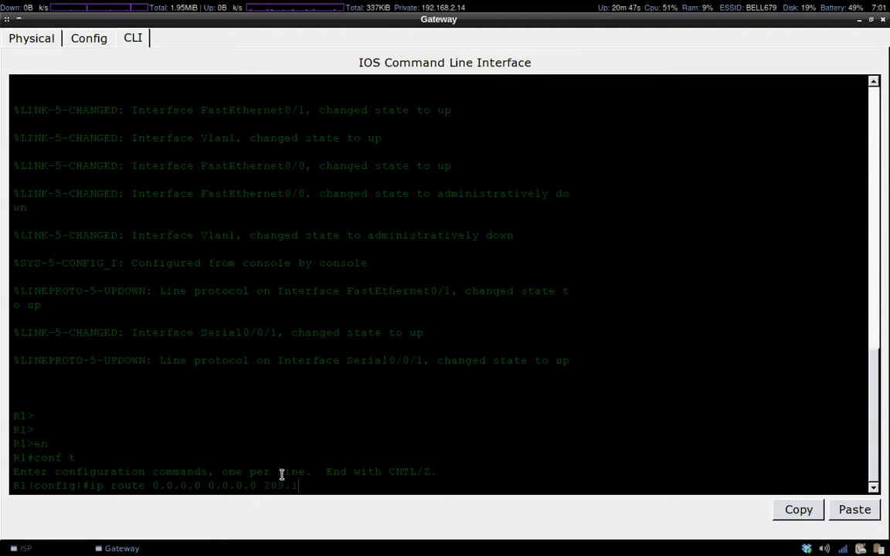
text(65.201.)
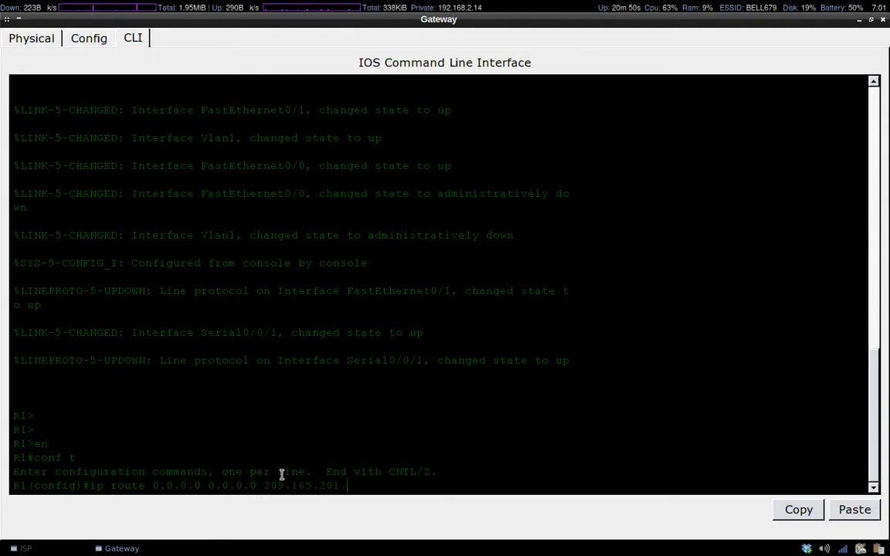
text(17)
key(alt+Tab)
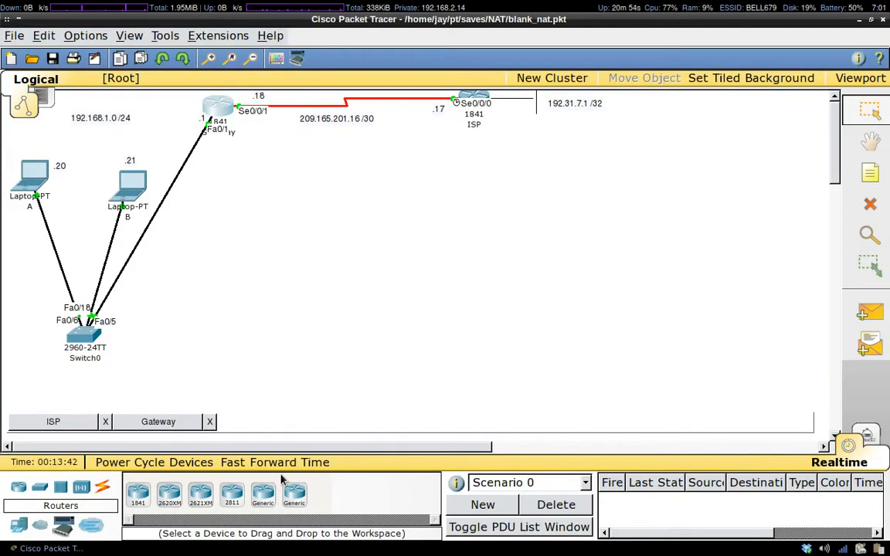
key(alt+Tab)
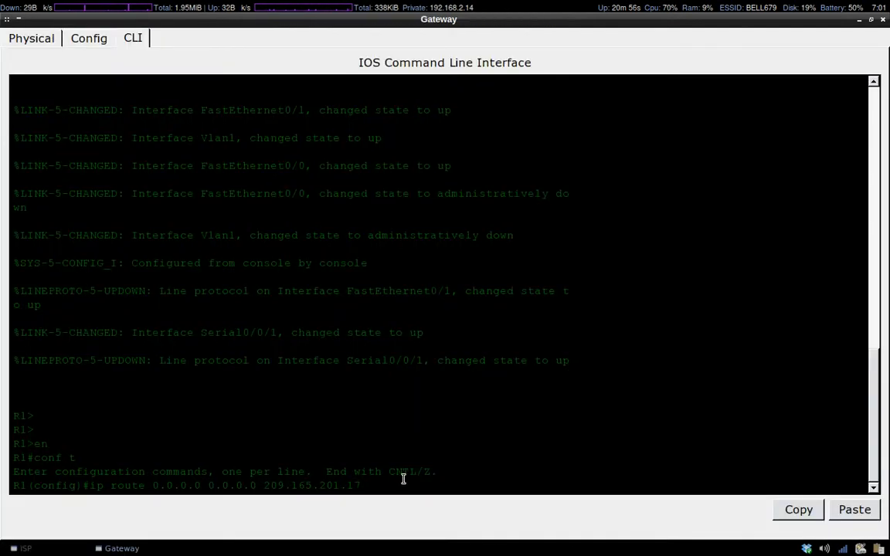
key(Return)
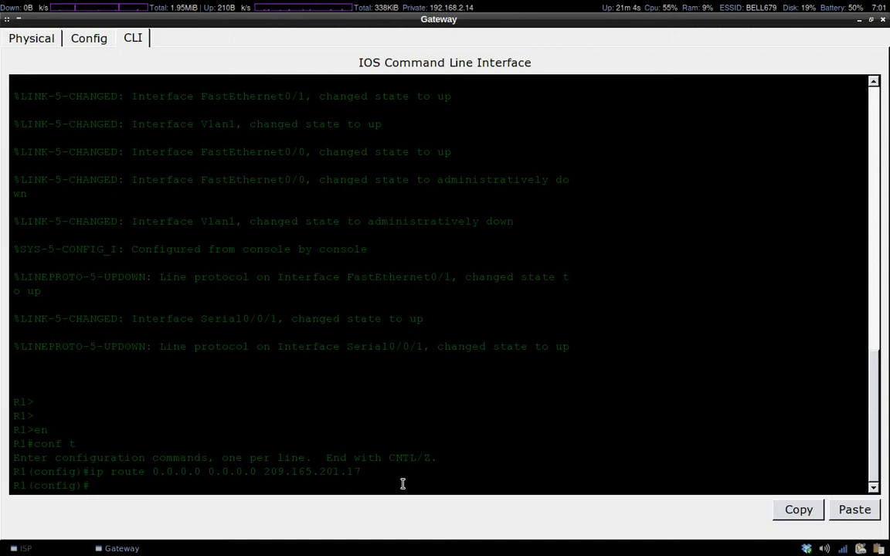
Begin a static inside source NAT command on the Gateway router with Laptop A's address, 192.168.1.20, as the local address.
text(ip )
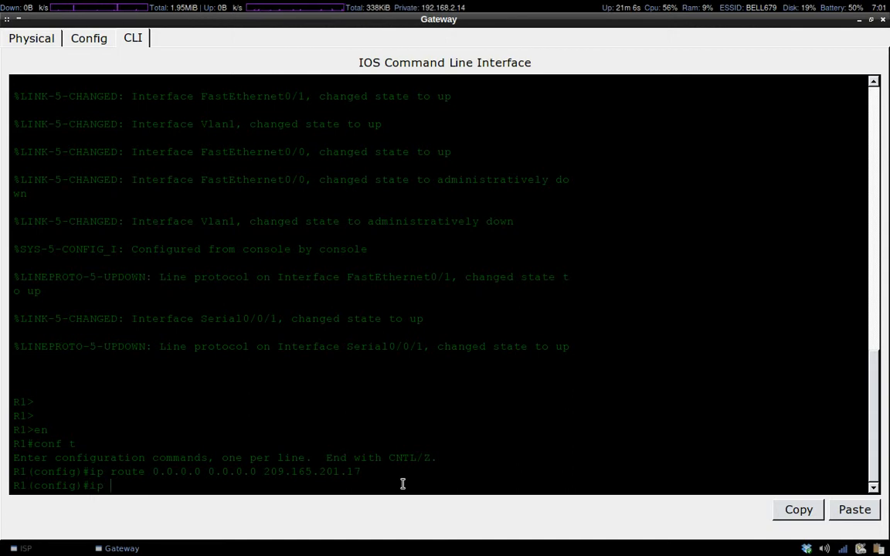
text(nar)
text(t)
text(ins)
key(Tab)
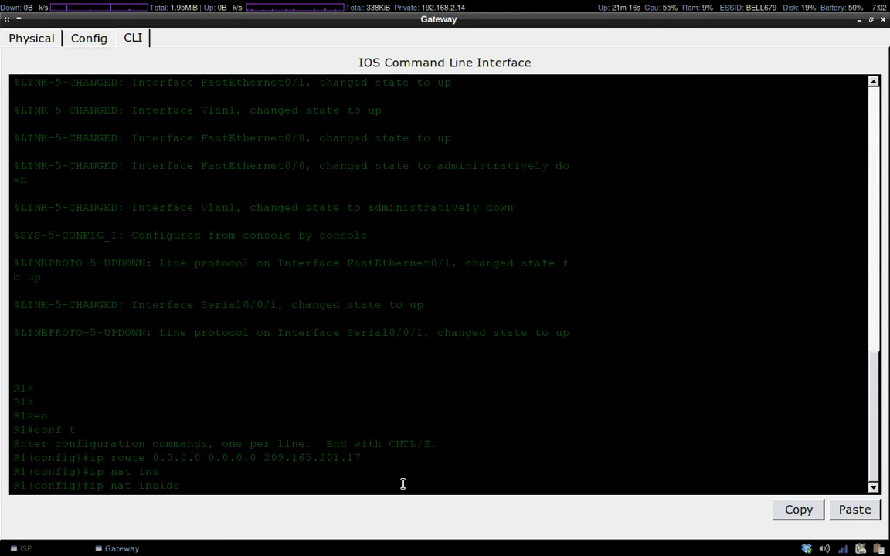
text(source static)
key(ctrl+alt+Left)
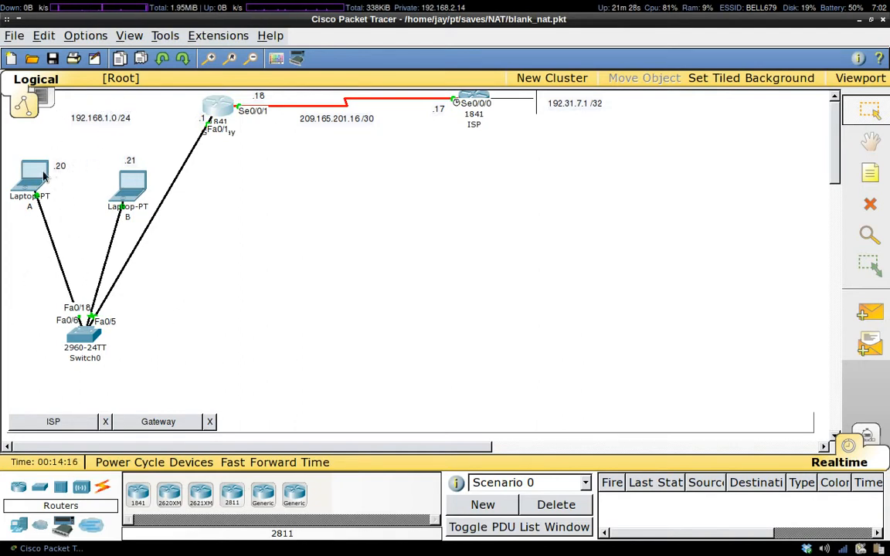
mouse_move(44, 177)
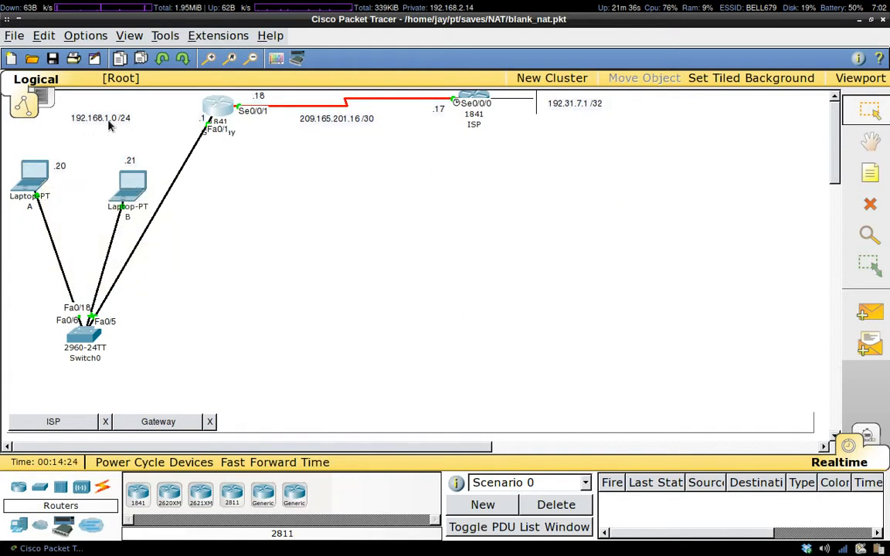
key(alt+Tab)
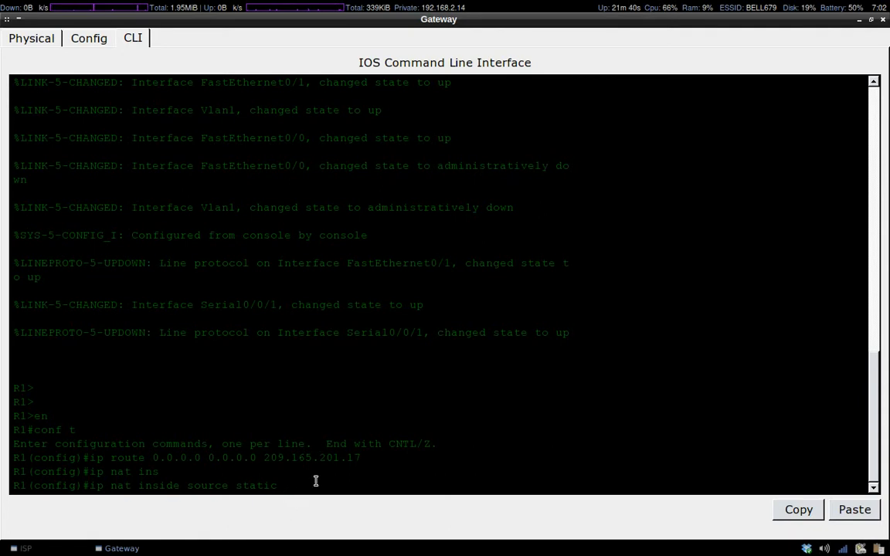
text(92.168.1.20)
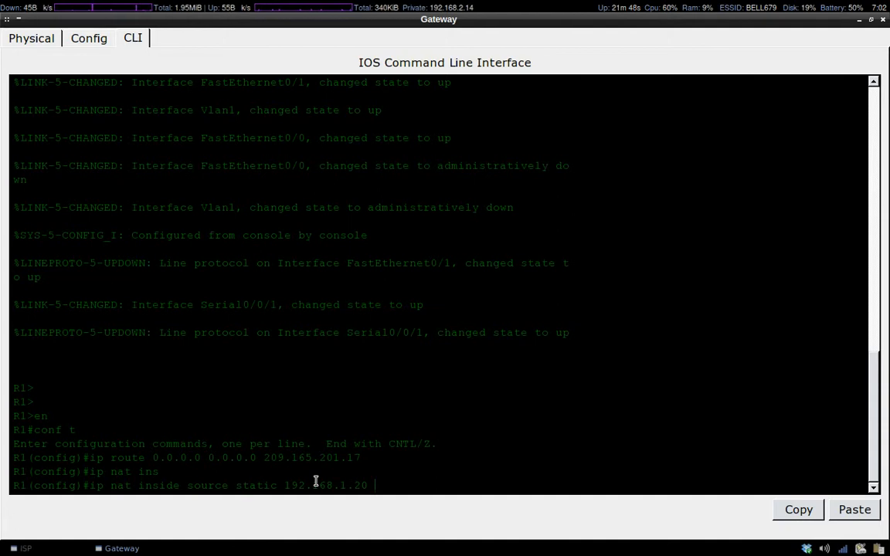
Complete the static NAT mapping with global address 209.165.20.225, checking it against the ISP router's static route, and submit it.
click(25, 549)
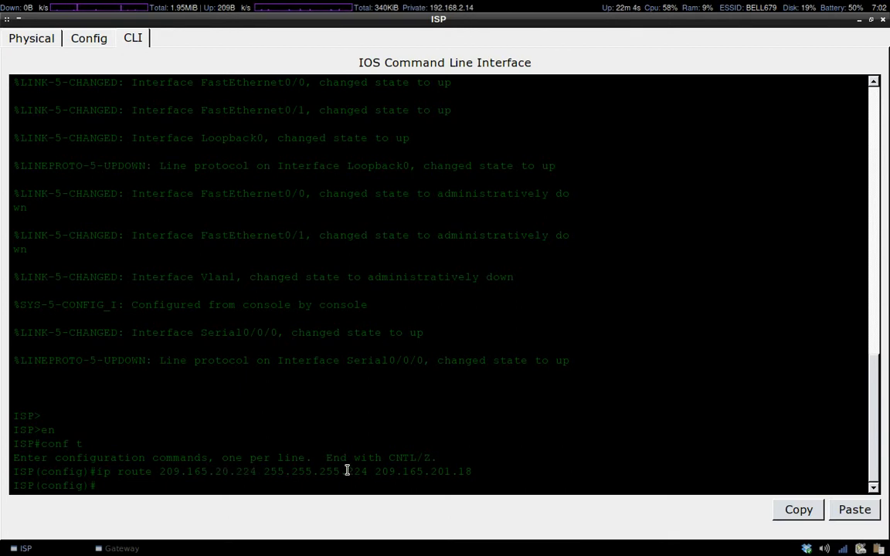
key(ctrl+alt+Right)
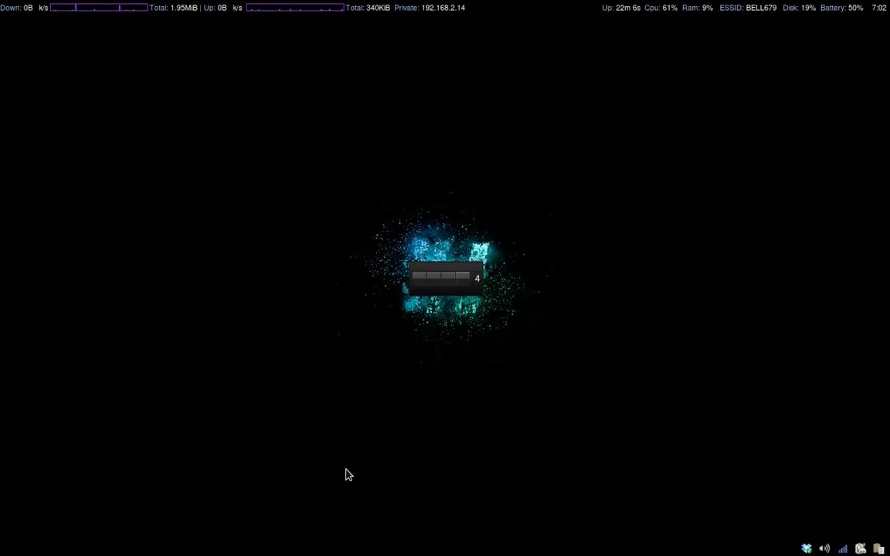
key(ctrl+alt+Left)
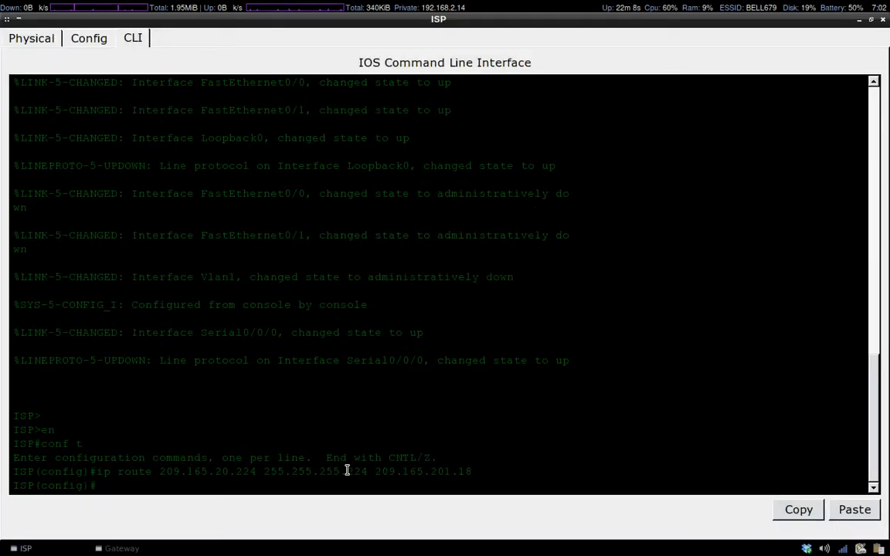
click(68, 549)
text(2)
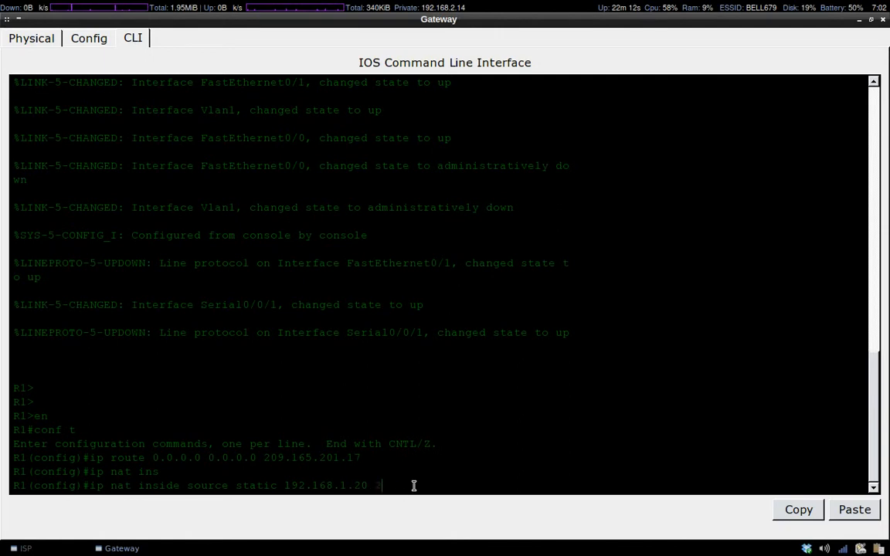
text(09.165.20.225)
key(alt+Tab)
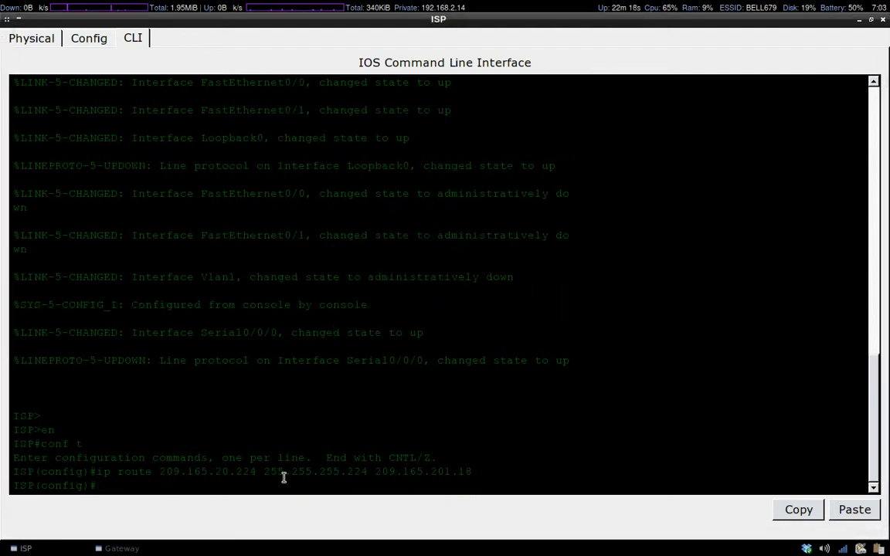
key(alt+Tab)
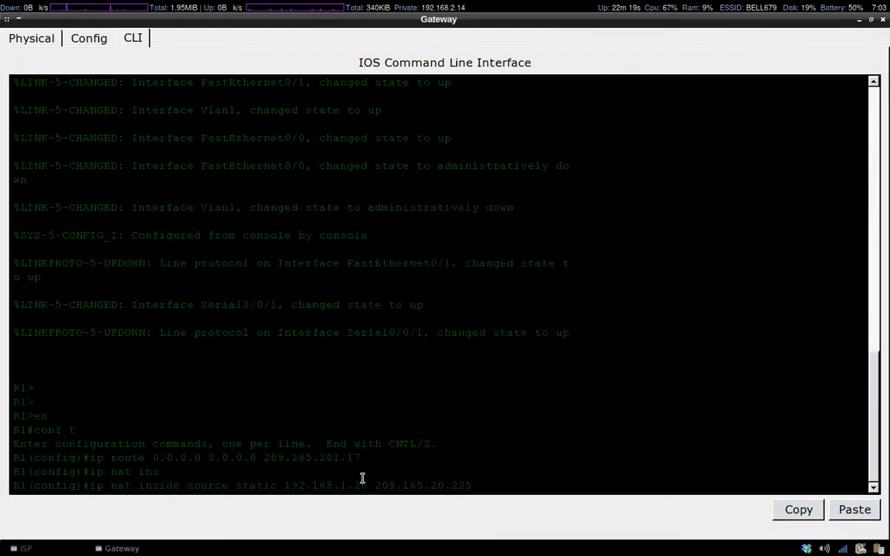
key(alt+Tab)
key(alt+Tab)
key(Return)
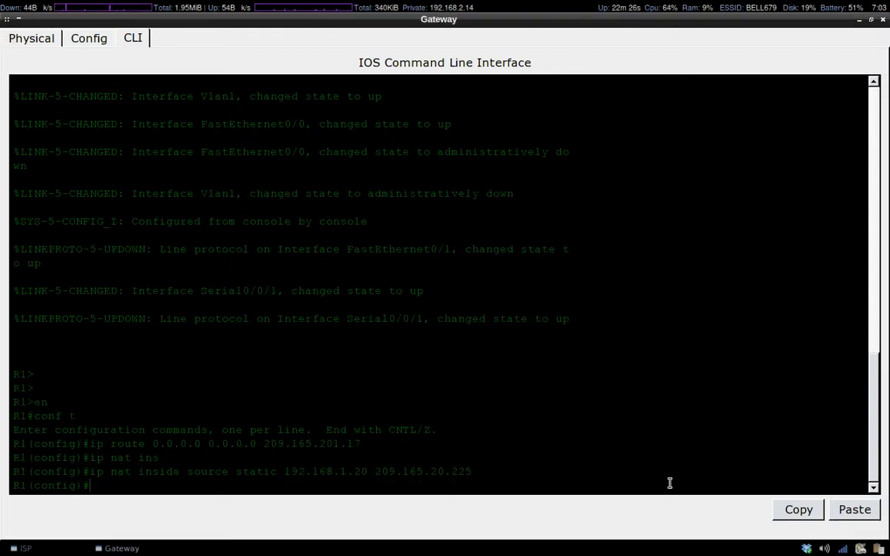
Identify the Gateway's LAN-facing interface in the topology and configure interface f0/1 as NAT inside.
key(ctrl+alt+Left)
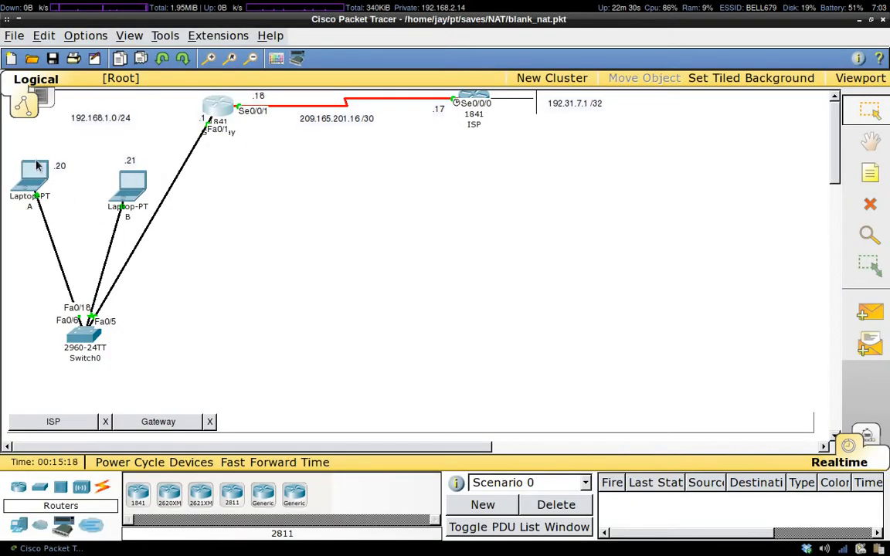
mouse_move(35, 167)
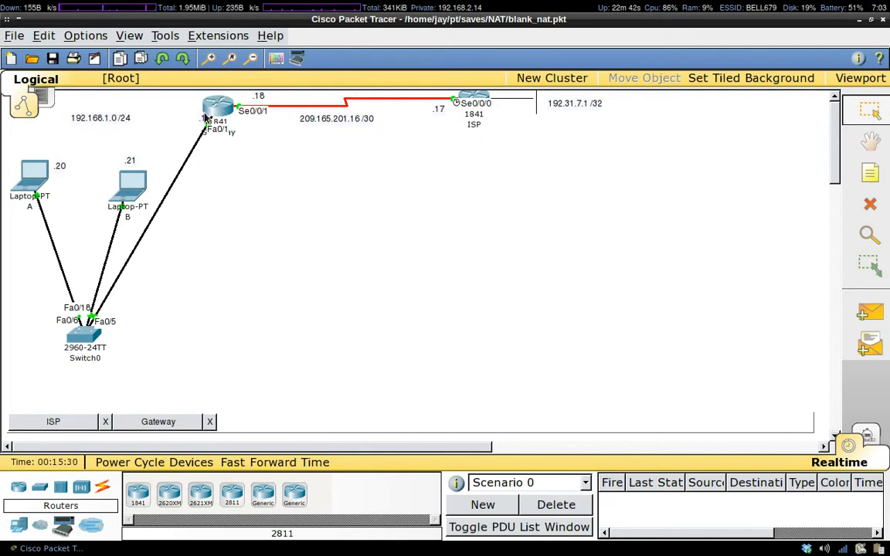
mouse_move(244, 112)
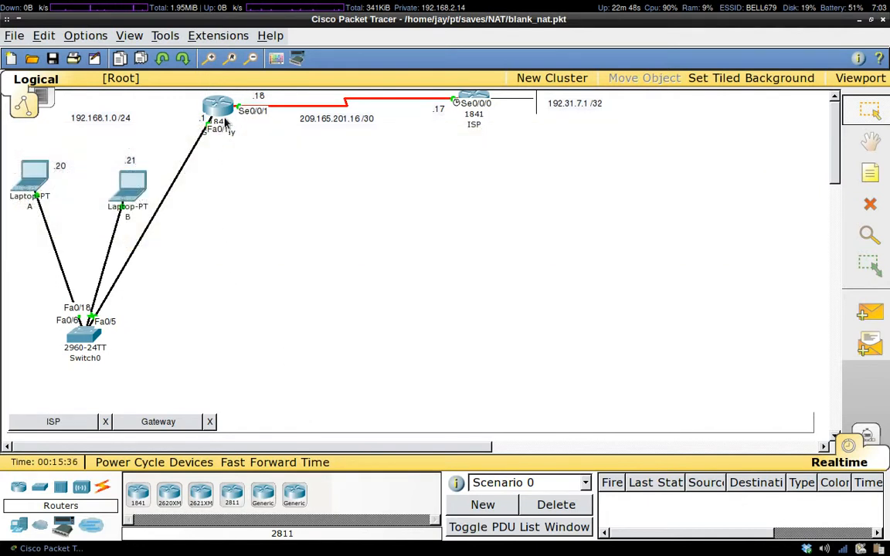
mouse_move(225, 124)
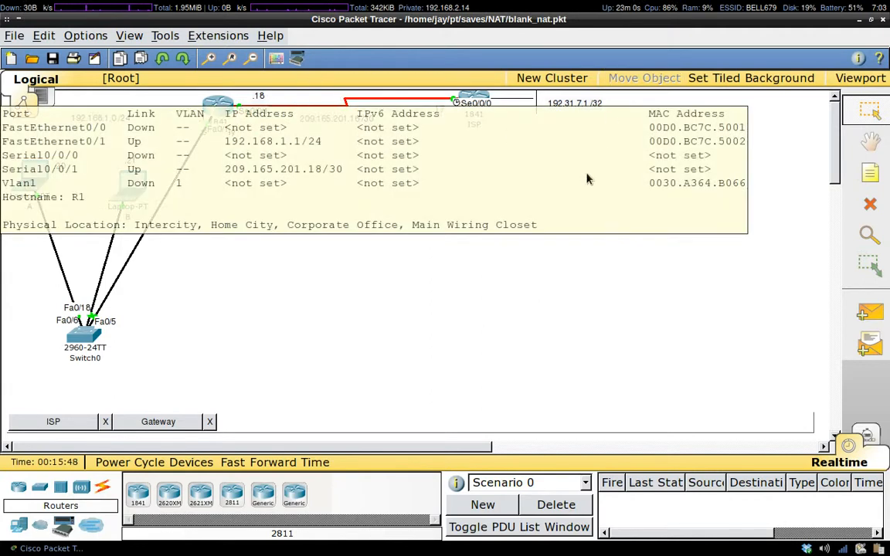
key(ctrl+alt+Right)
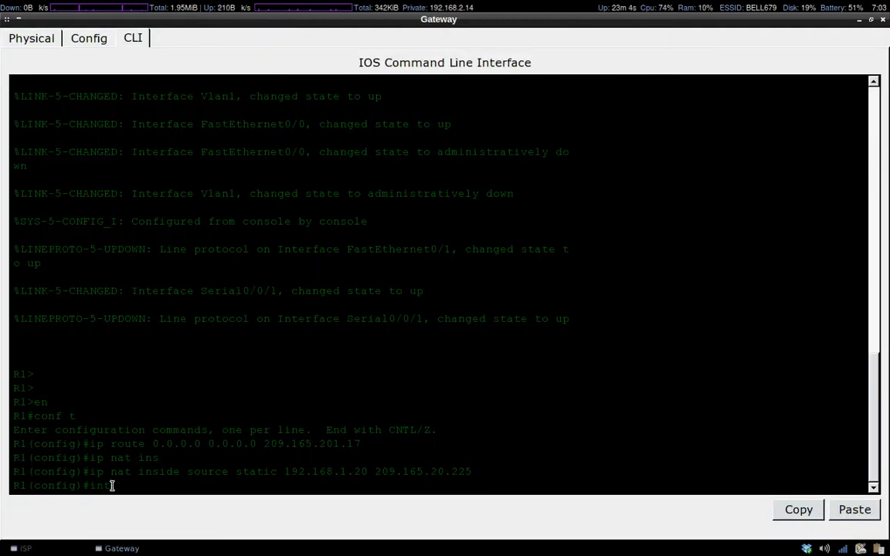
text(/1)
key(Return)
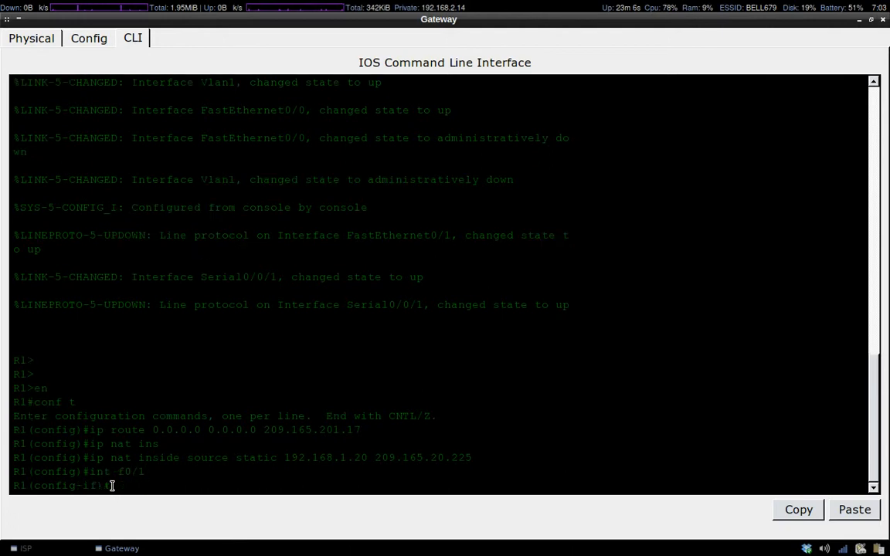
text(ip na)
key(Tab)
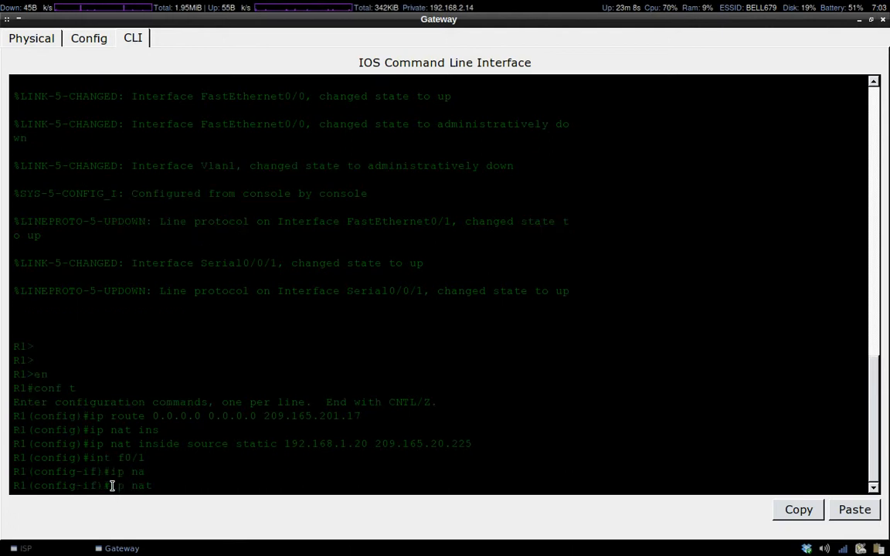
text(inside)
key(Return)
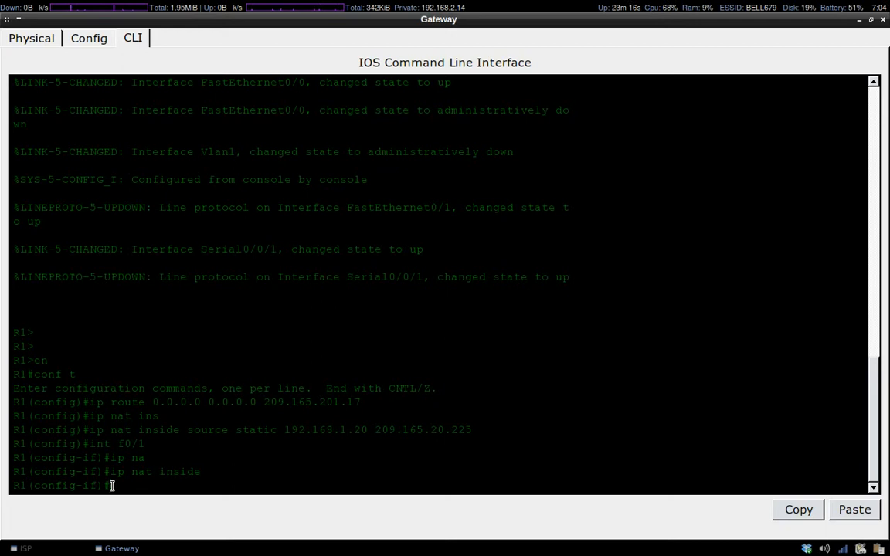
Configure the Gateway's serial interface s0/0/1 as NAT outside, checking the ISP-facing link in the topology.
text(int s0/0/1)
key(Return)
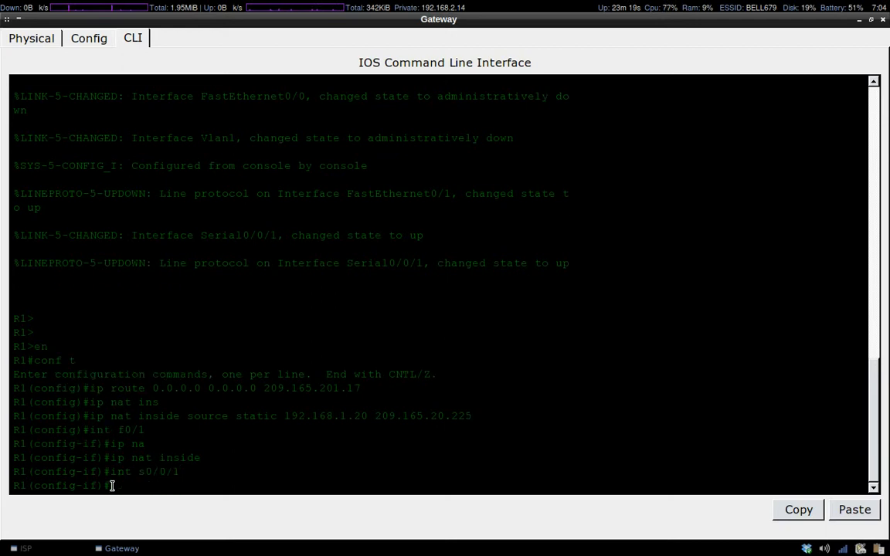
key(ctrl+alt+Left)
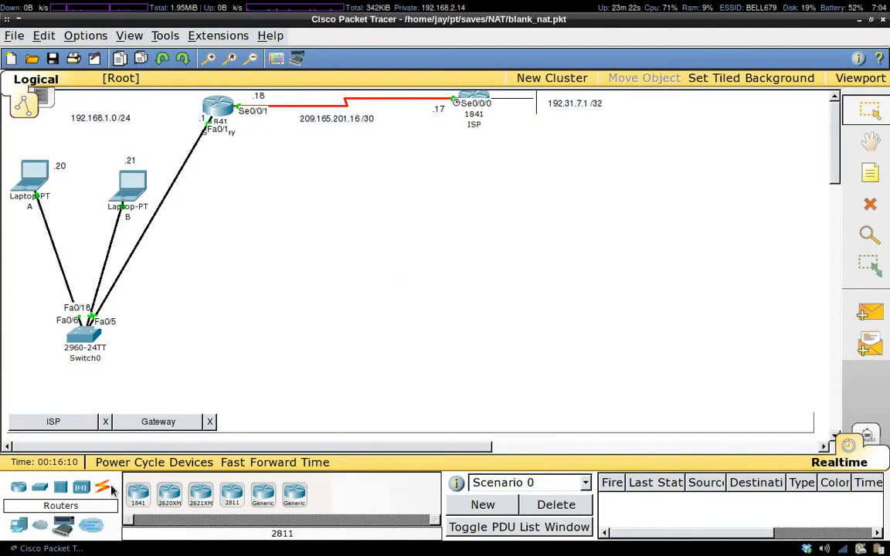
key(ctrl+alt+Right)
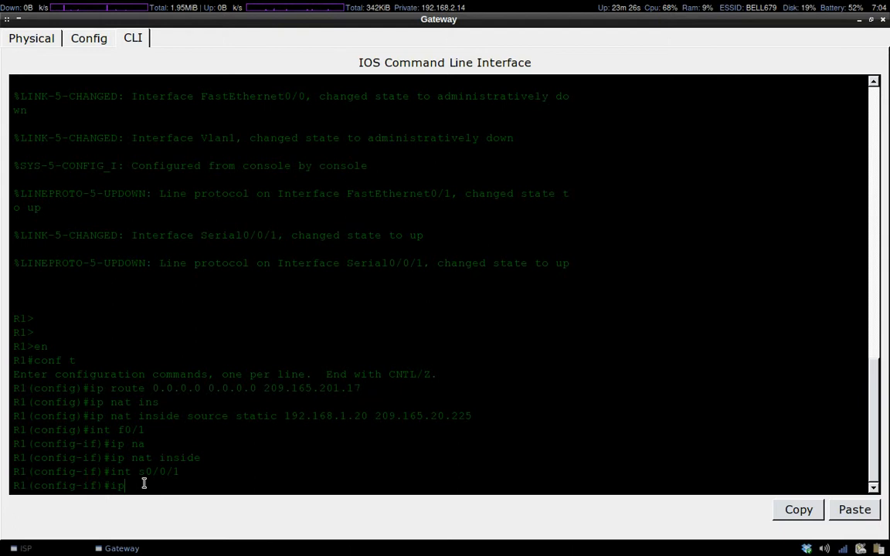
text(nat outside)
key(Return)
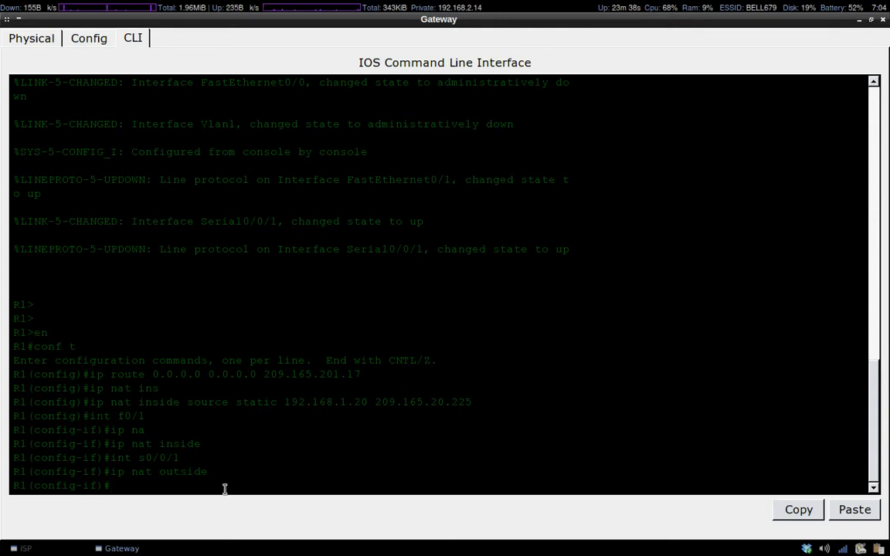
Display the Gateway router's NAT translation table from interface configuration mode with "do sh ip nat translation".
text(do sh i)
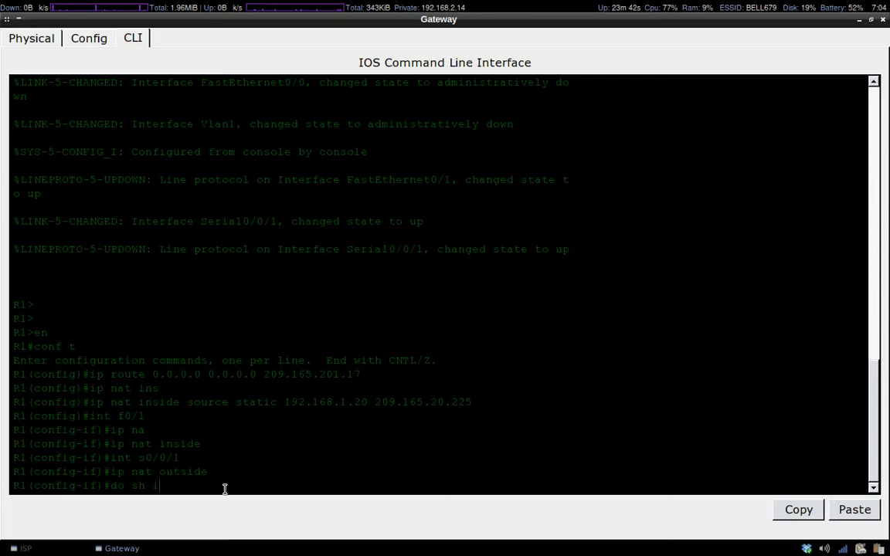
text(p nat)
key(BackSpace)
key(BackSpace)
key(BackSpace)
key(BackSpace)
key(BackSpace)
key(BackSpace)
key(BackSpace)
key(BackSpace)
key(BackSpace)
key(BackSpace)
key(BackSpace)
key(BackSpace)
key(BackSpace)
text(do sh ip nat translation)
key(Return)
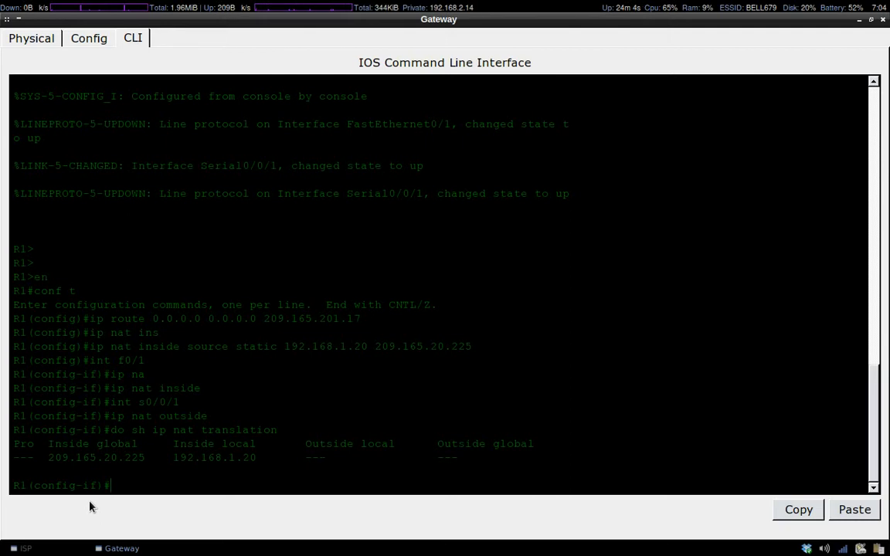
Send four simple PDUs from Laptop A to the ISP router in the topology to generate NAT traffic.
key(ctrl+alt+Left)
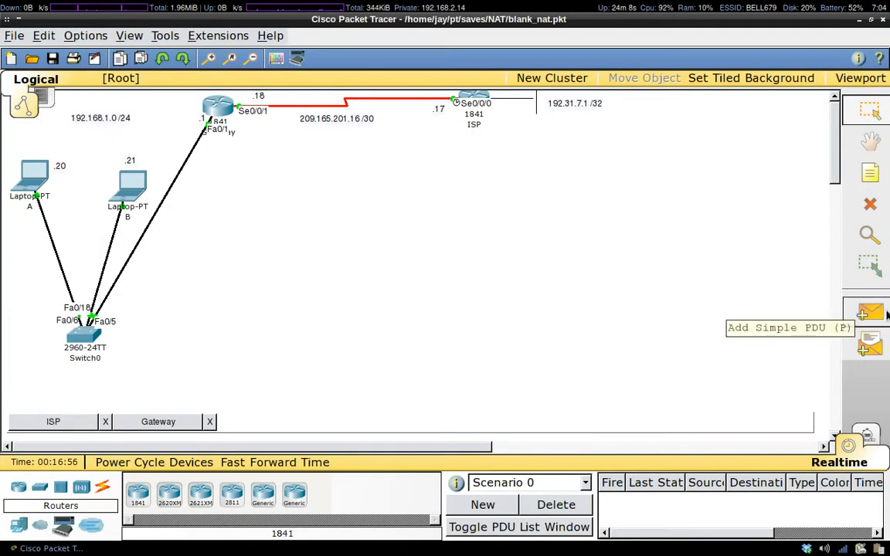
key(p)
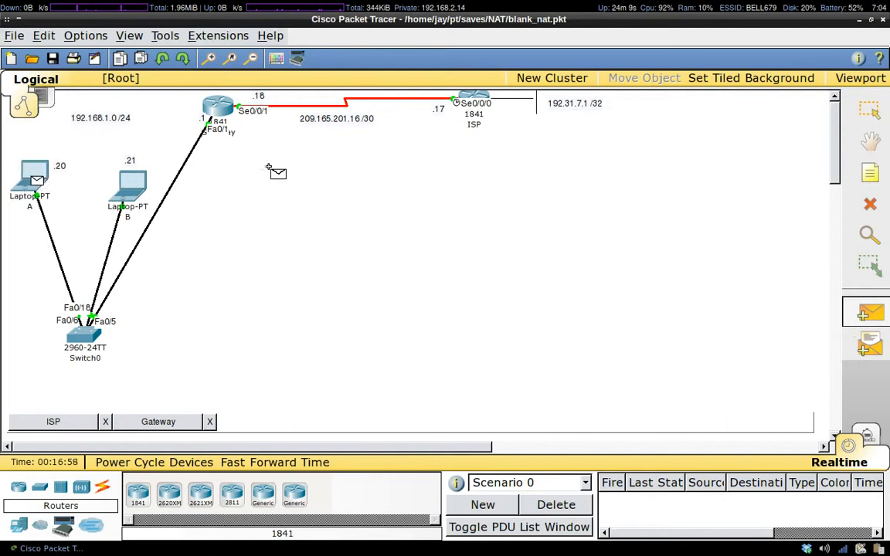
click(473, 99)
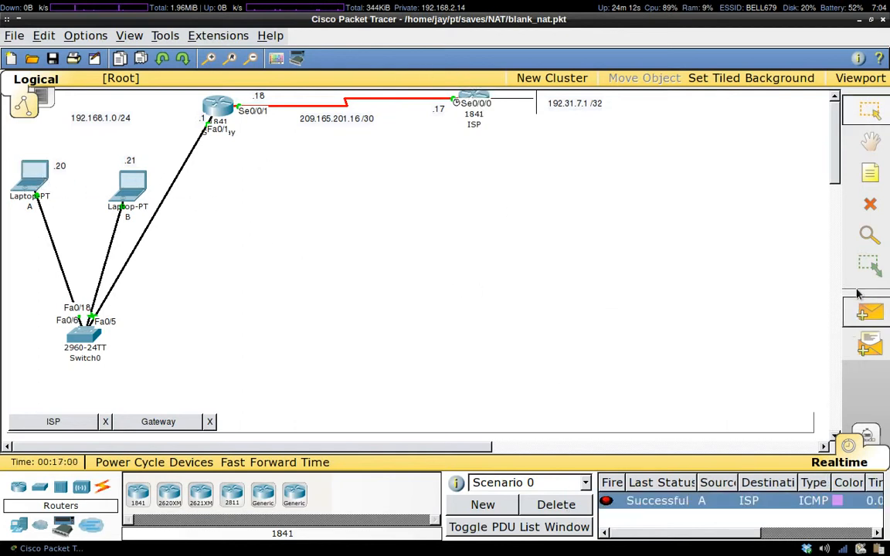
key(p)
click(35, 176)
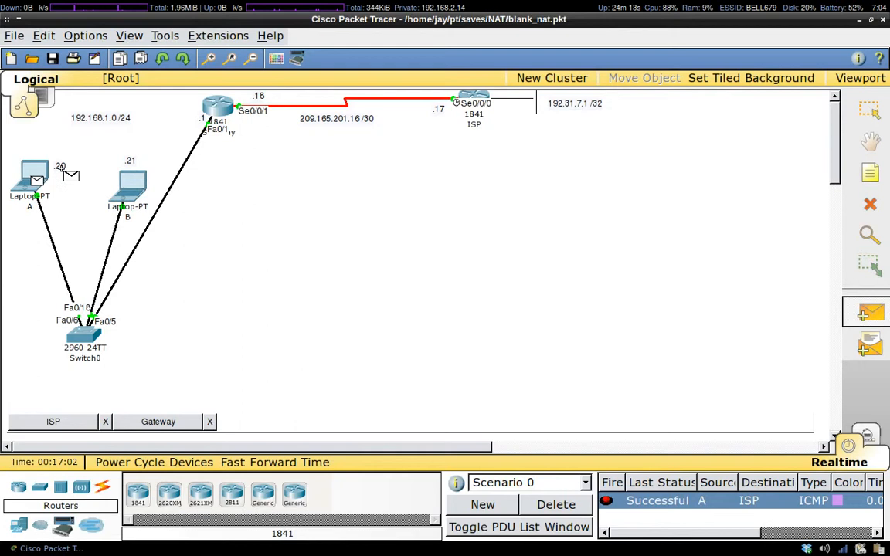
click(473, 99)
click(870, 311)
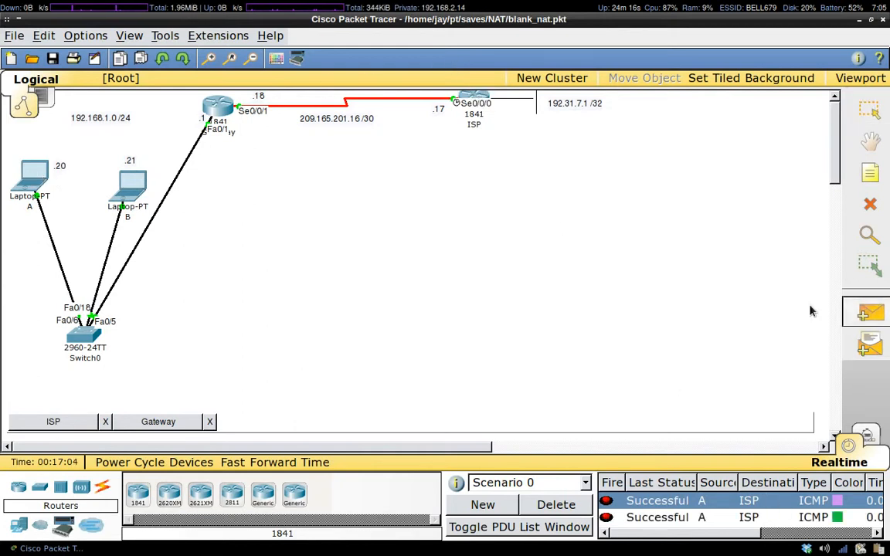
click(35, 176)
click(473, 96)
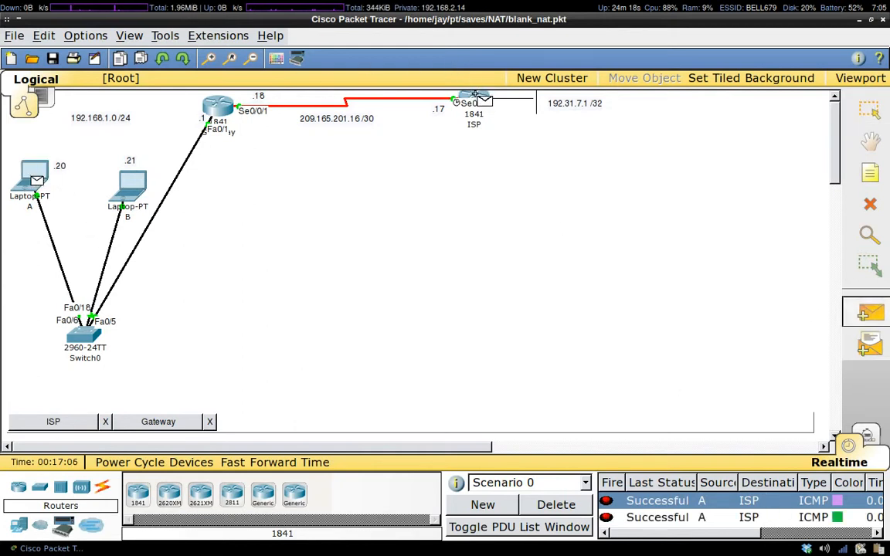
click(31, 173)
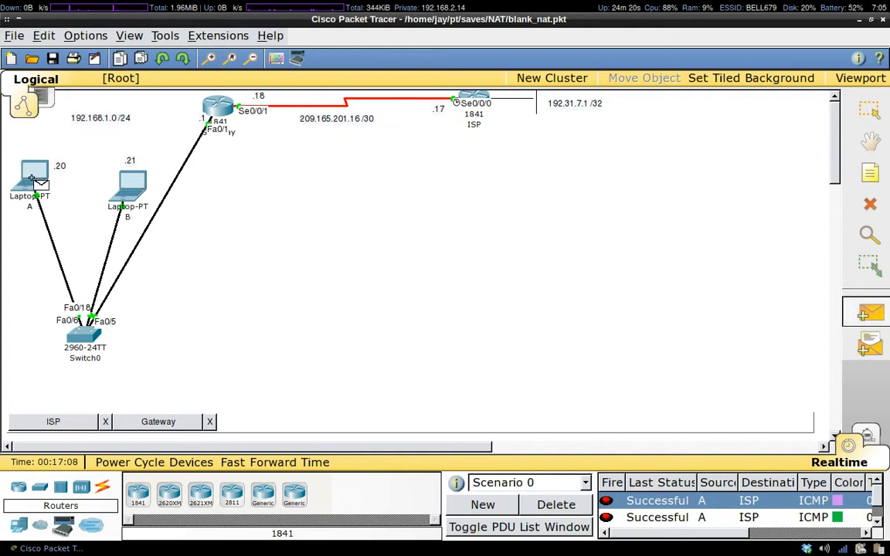
click(477, 98)
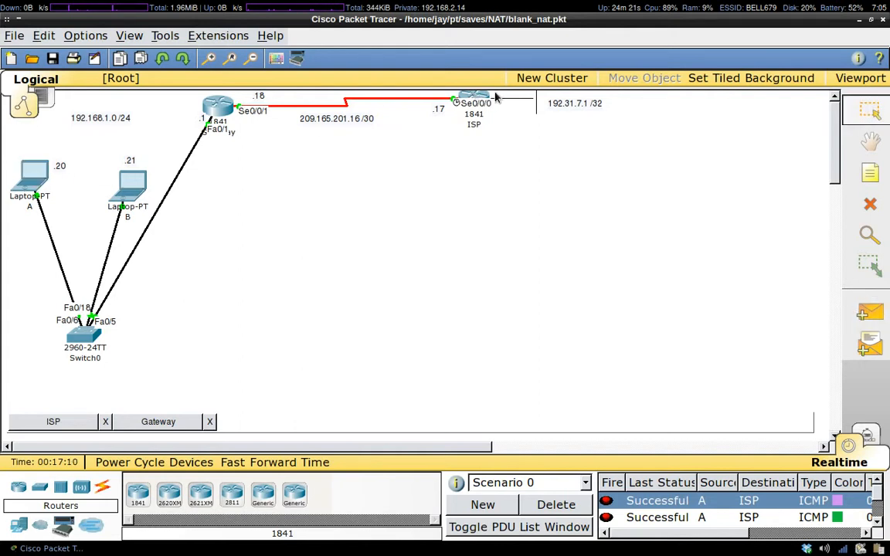
Show the Gateway's NAT translations again and examine the protocol, inside global, inside local, outside local and outside global columns.
key(ctrl+alt+Right)
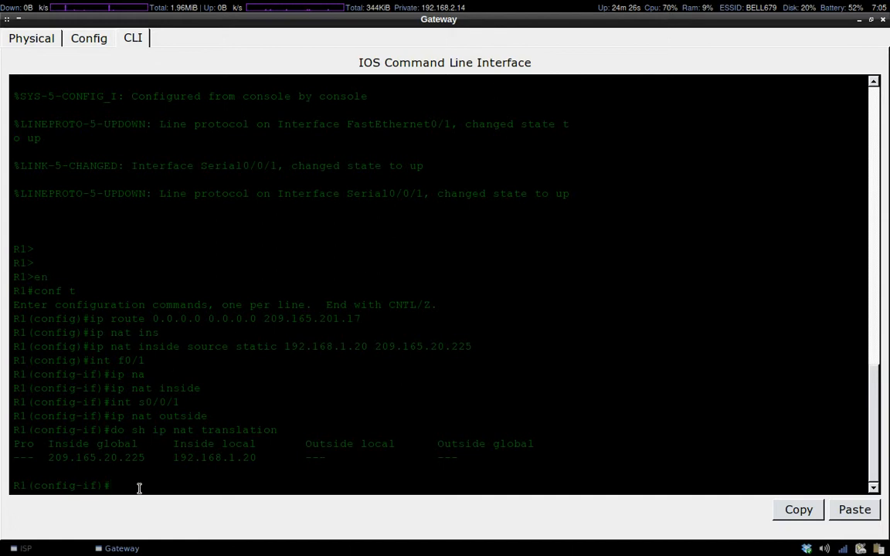
key(Up)
key(Return)
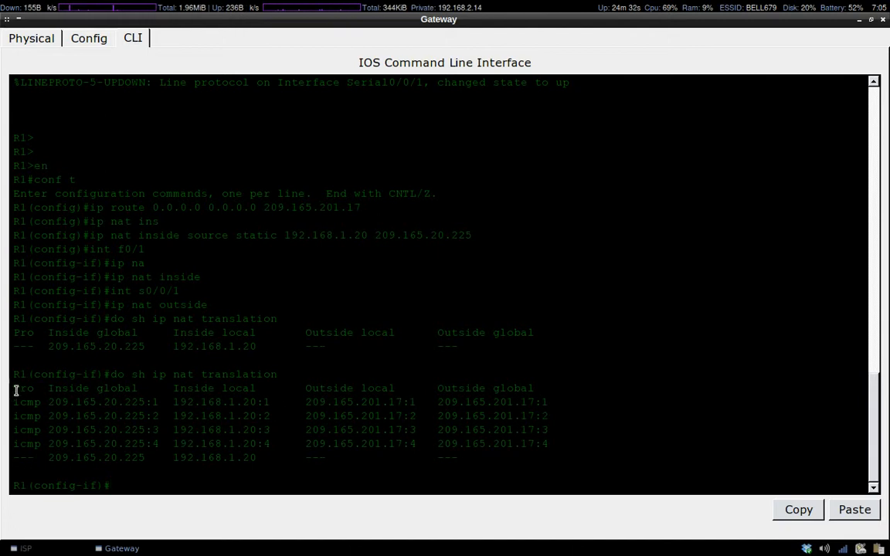
drag(18, 390, 41, 402)
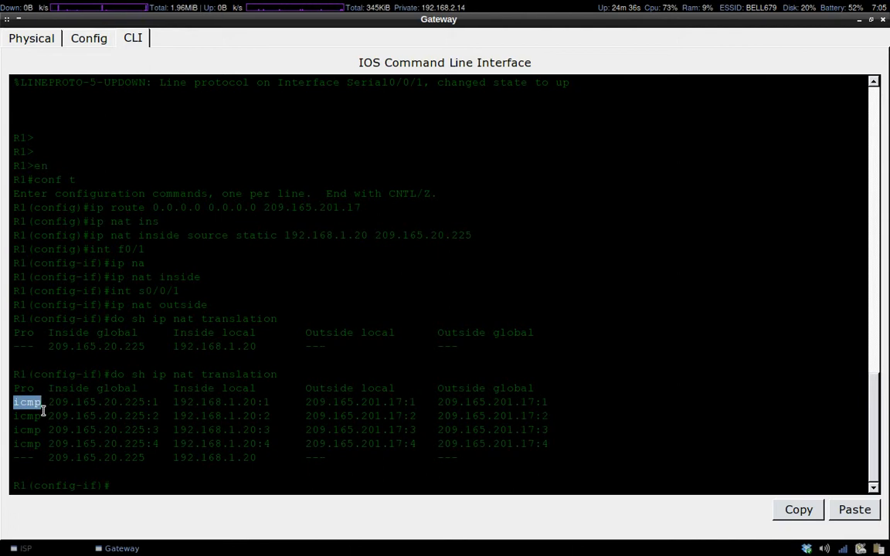
drag(49, 381, 141, 389)
click(54, 391)
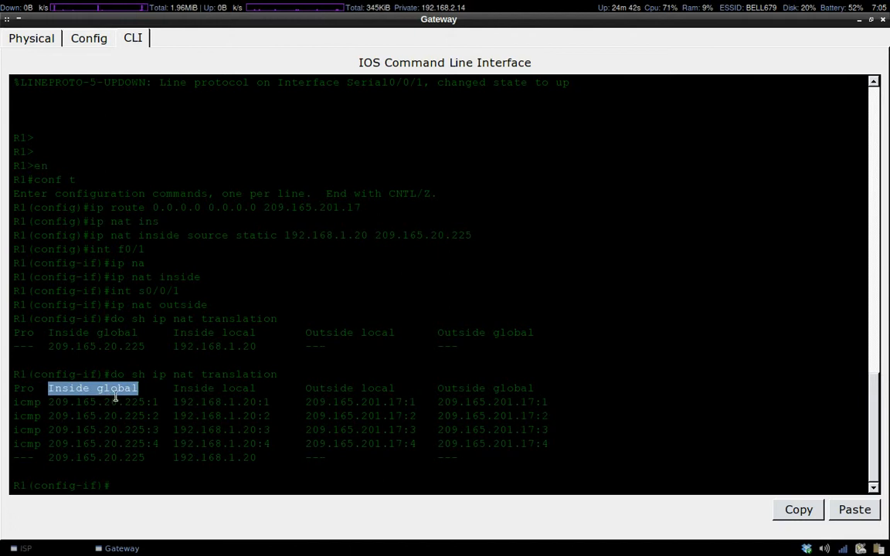
drag(172, 402, 258, 402)
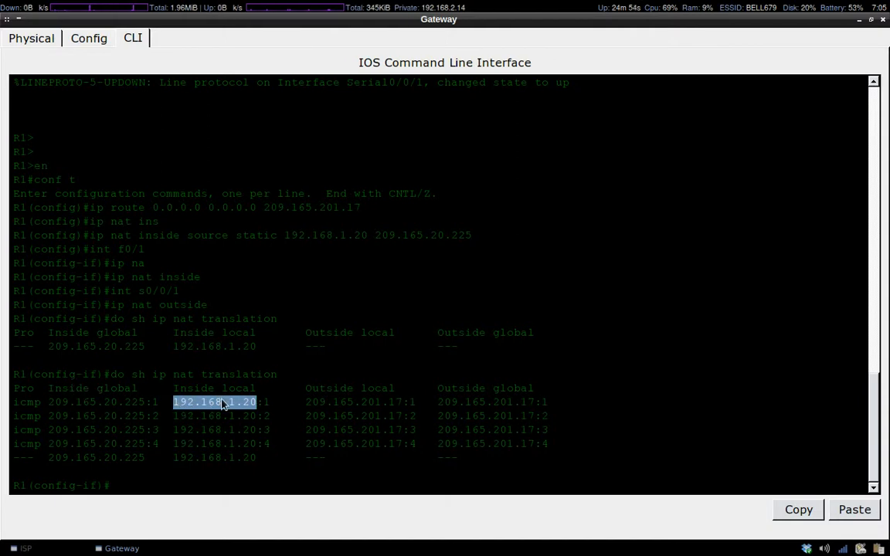
drag(304, 388, 537, 387)
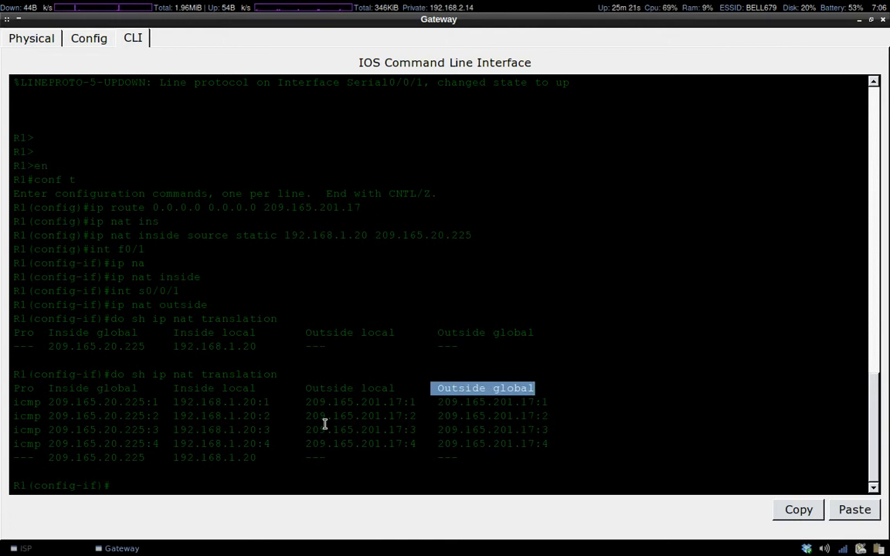
key(alt+Tab)
key(alt+Tab)
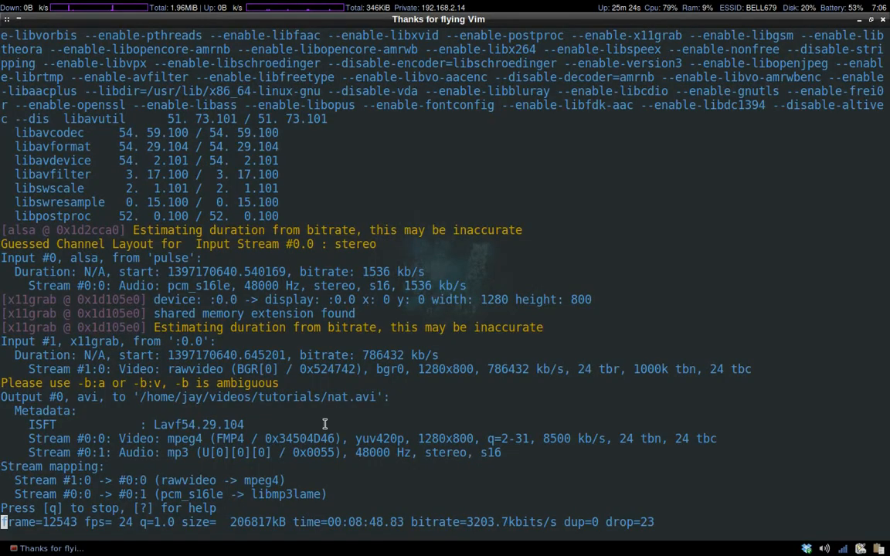